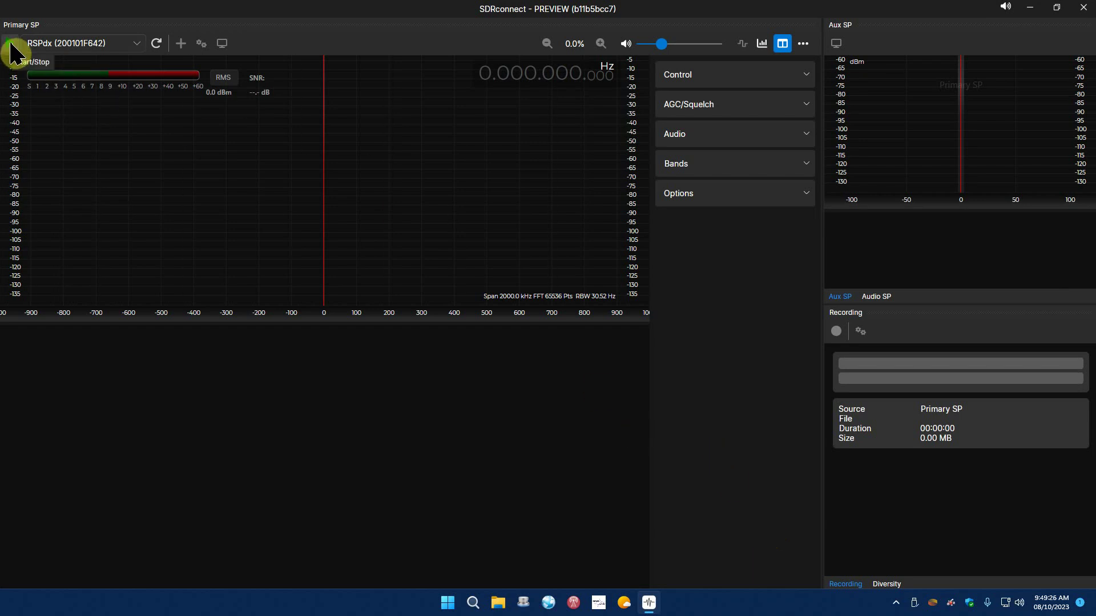
Start receiving near 15 MHz, lower the audio volume, and make the waterfall much taller
click(12, 50)
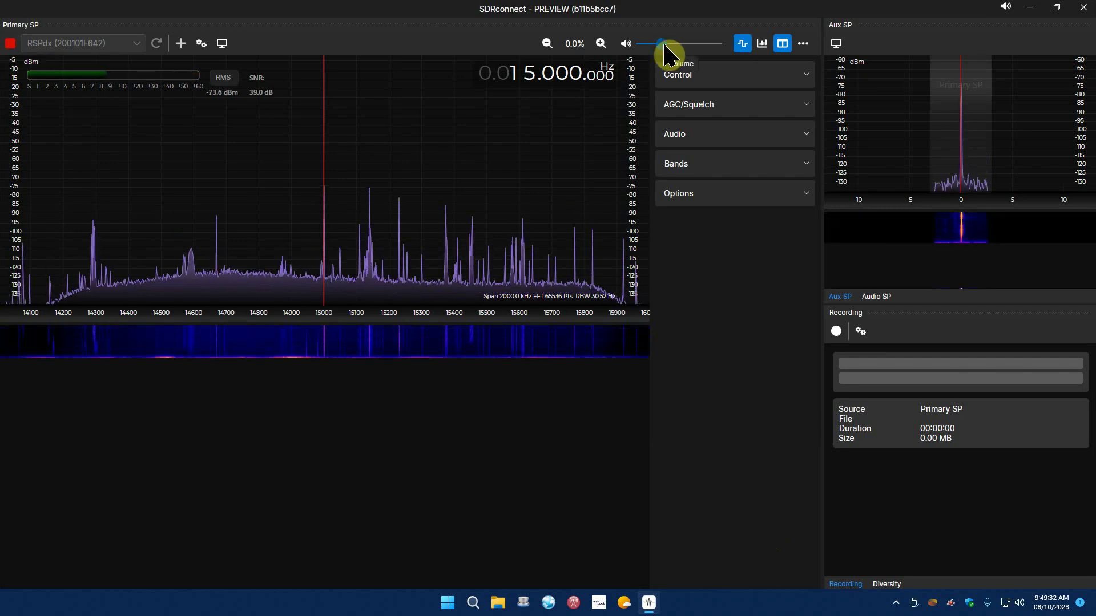
mouse_move(666, 54)
mouse_down()
mouse_move(635, 56)
mouse_move(648, 55)
mouse_up()
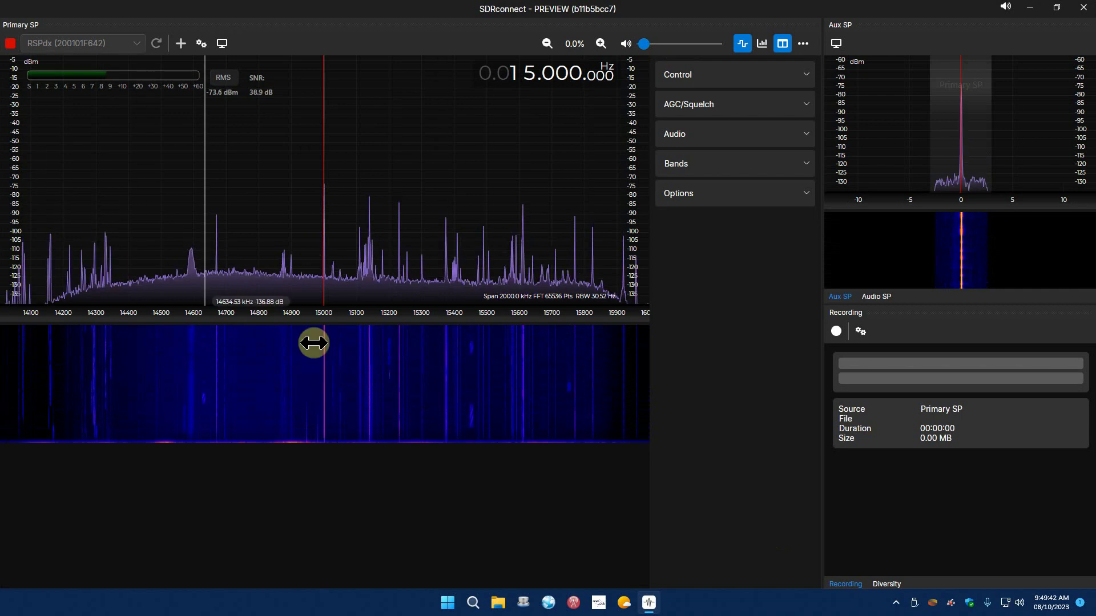
drag(392, 323, 406, 206)
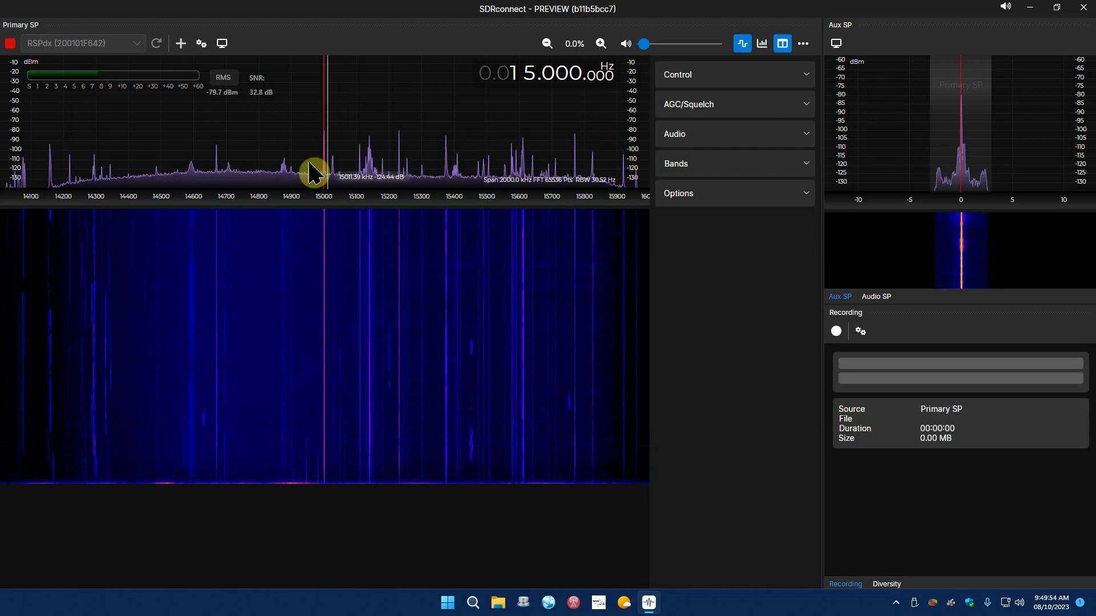
click(202, 44)
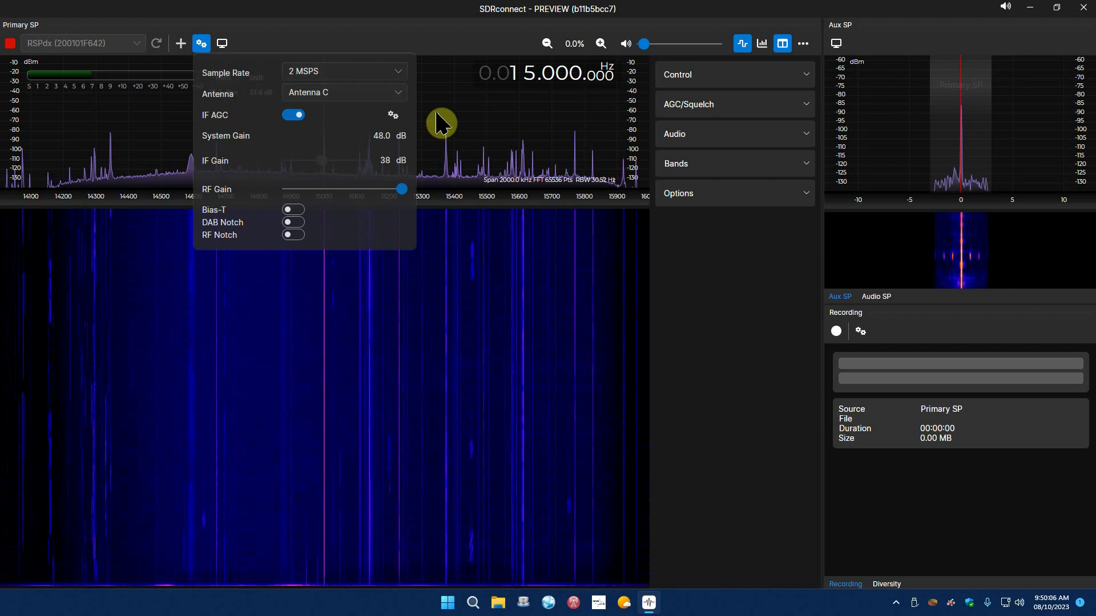
click(393, 115)
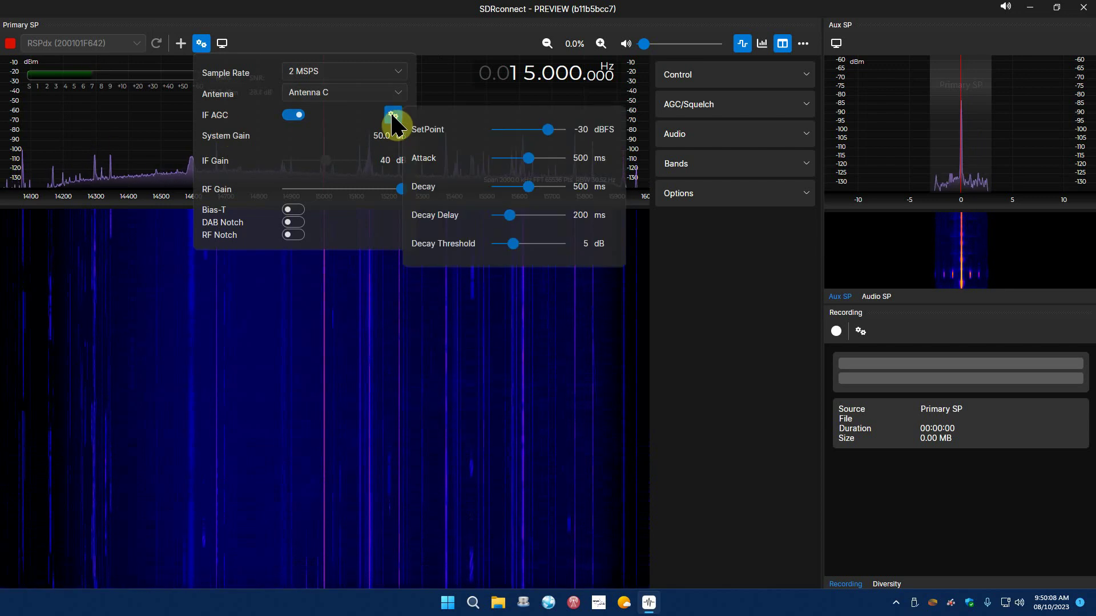
click(393, 116)
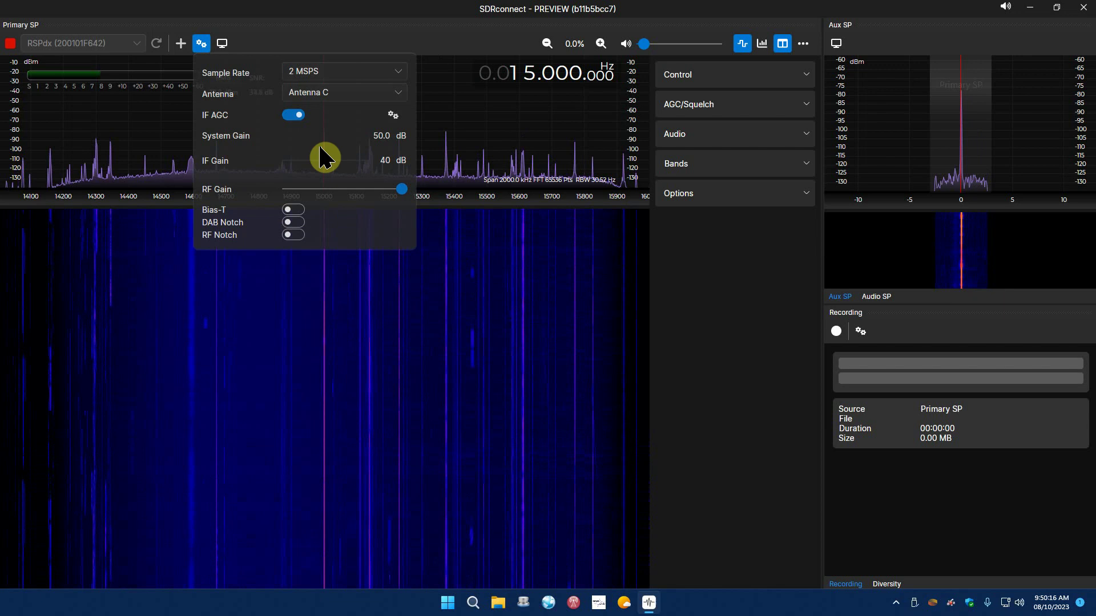
Switch to the spectrum display settings, keep FFT size 65536, and lower the base level to -142
click(201, 44)
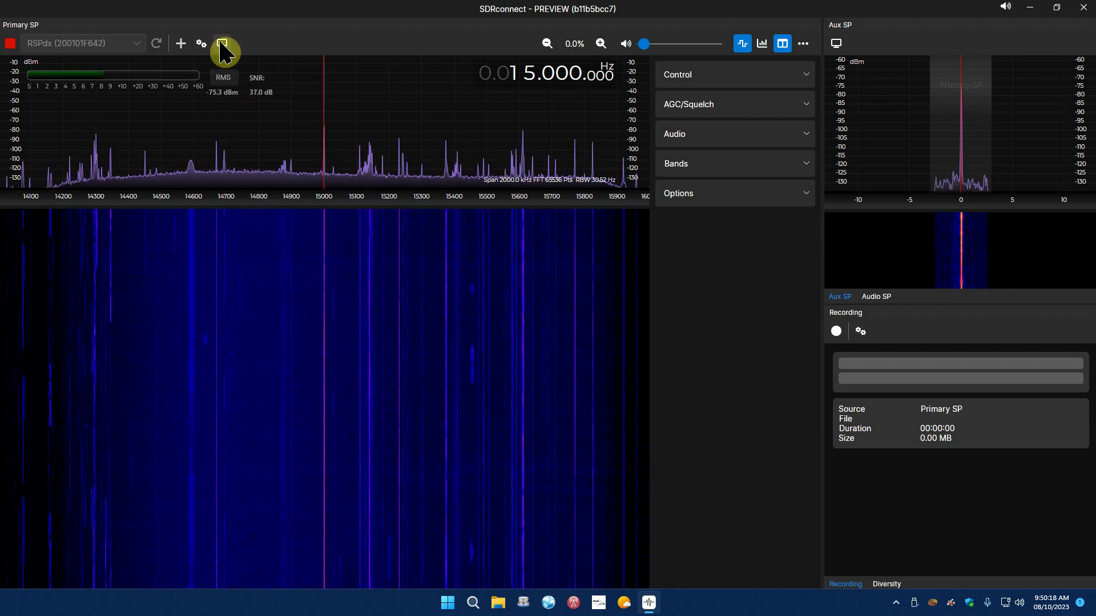
click(222, 44)
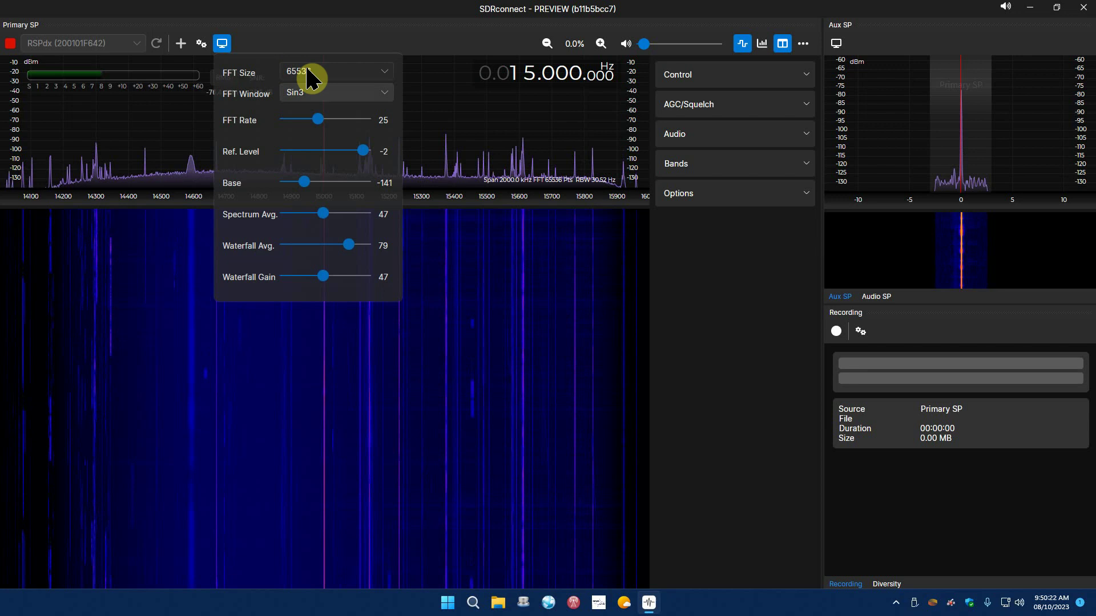
click(393, 82)
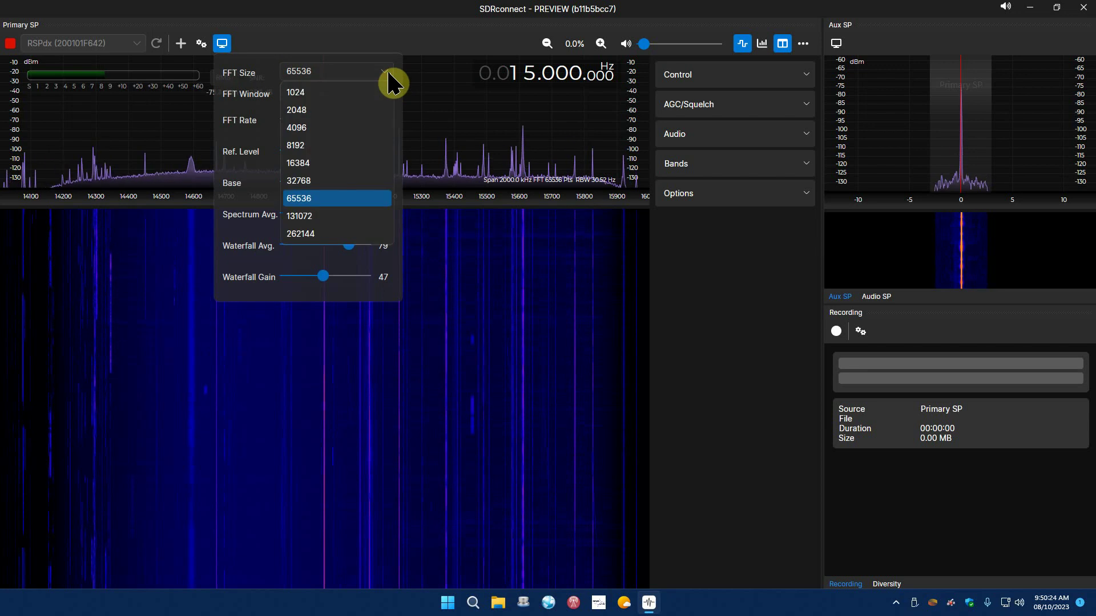
click(393, 82)
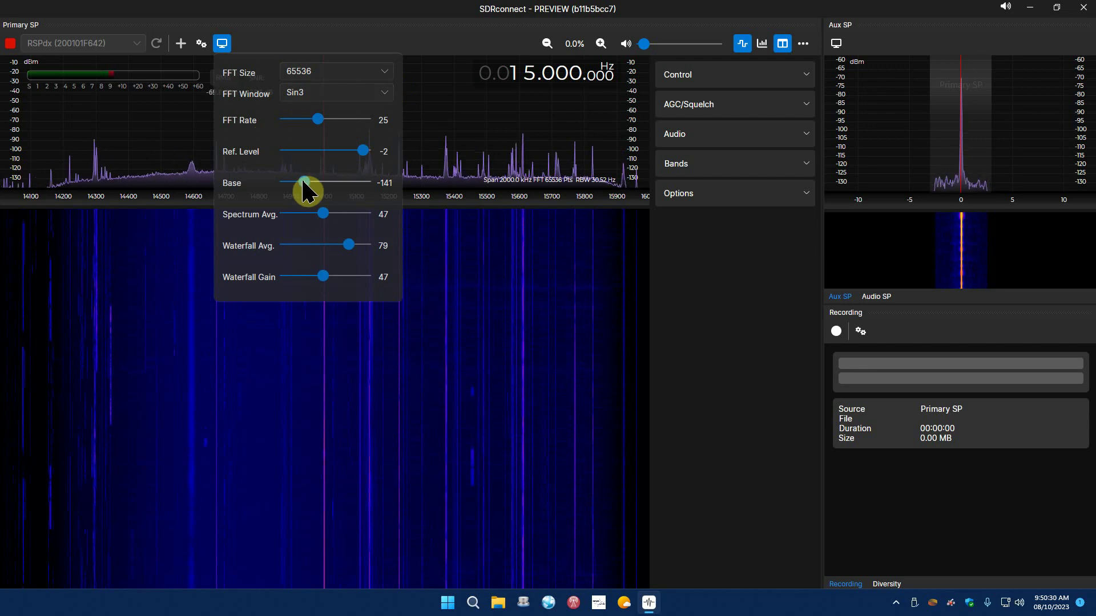
mouse_move(304, 181)
mouse_down()
mouse_move(317, 185)
mouse_move(274, 180)
mouse_move(303, 180)
mouse_up()
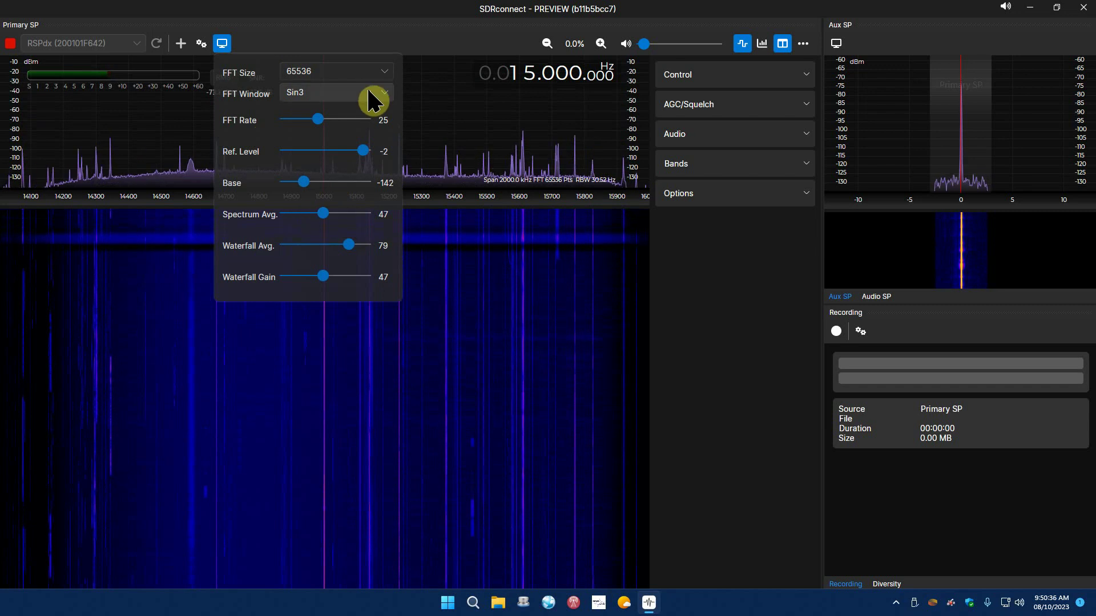
Close the display settings, then zoom in and back out to the full 2000 kHz span
click(222, 45)
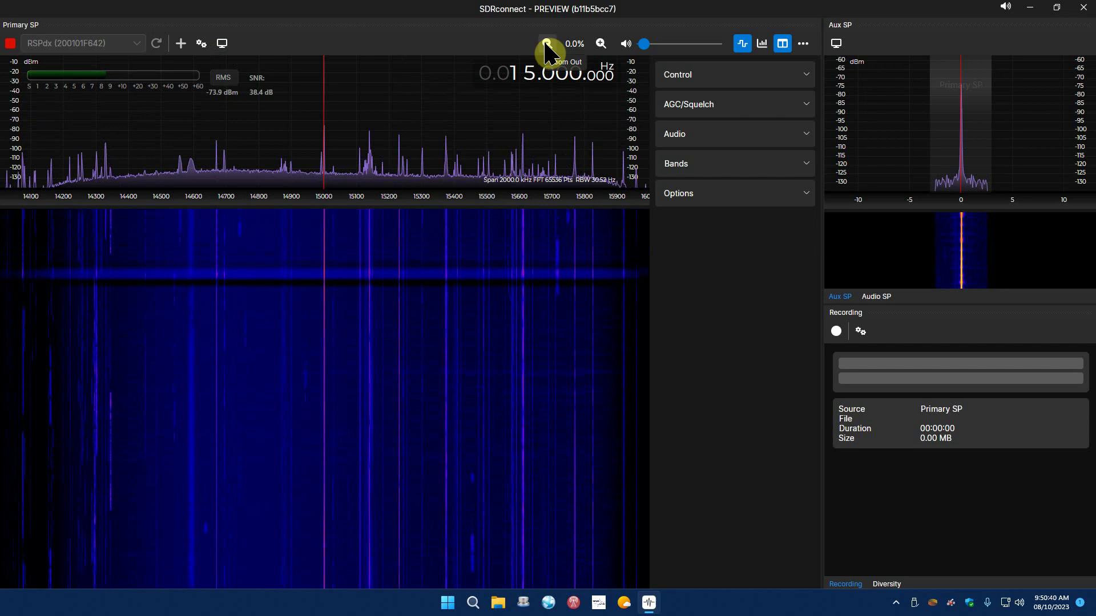
click(599, 45)
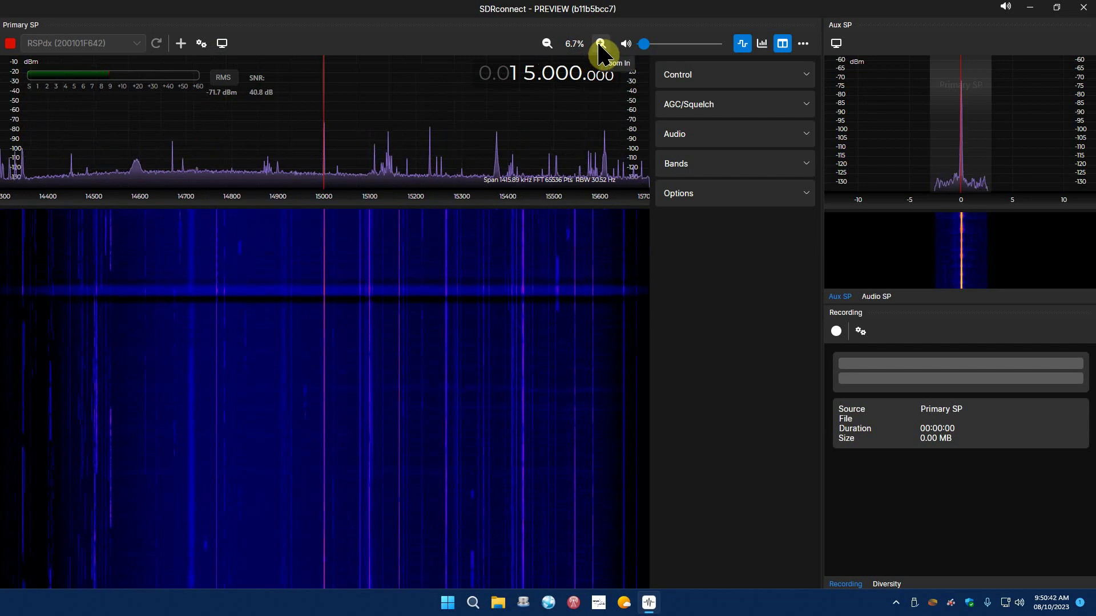
click(547, 44)
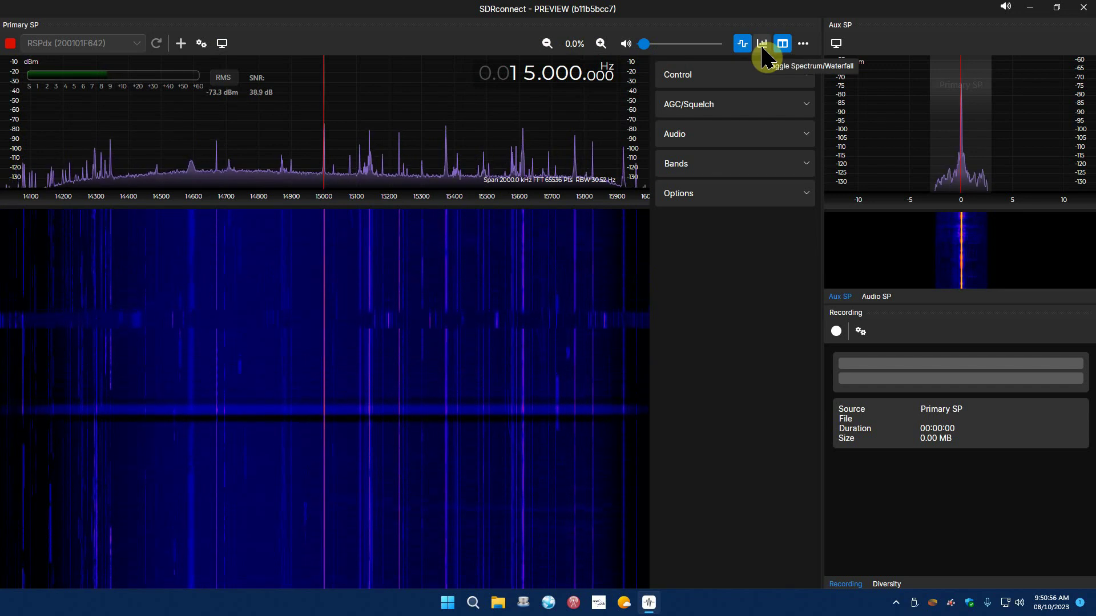
click(763, 45)
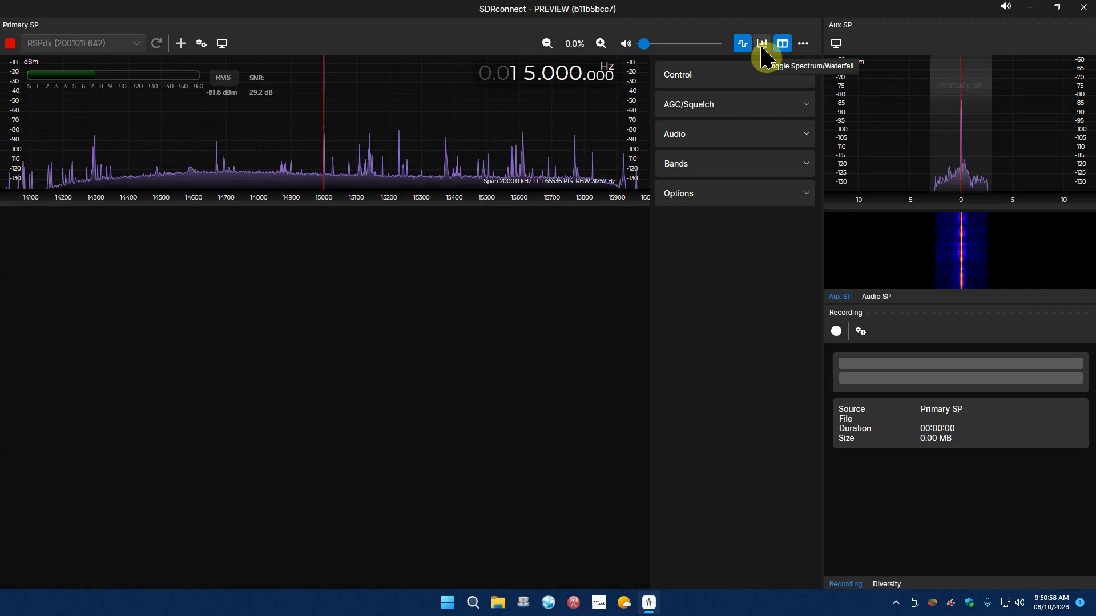
click(762, 45)
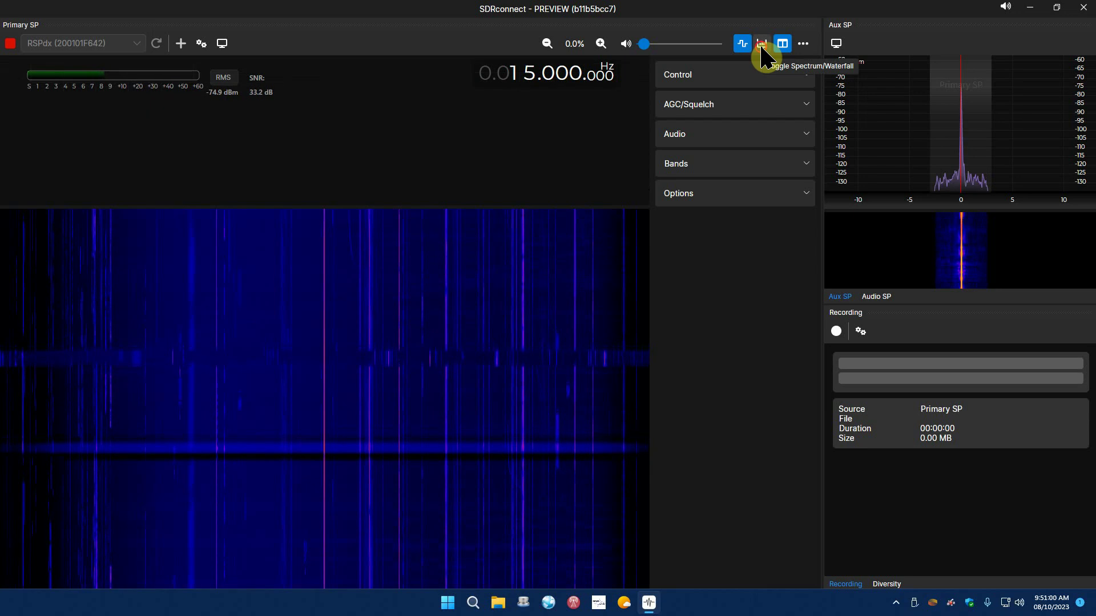
click(762, 45)
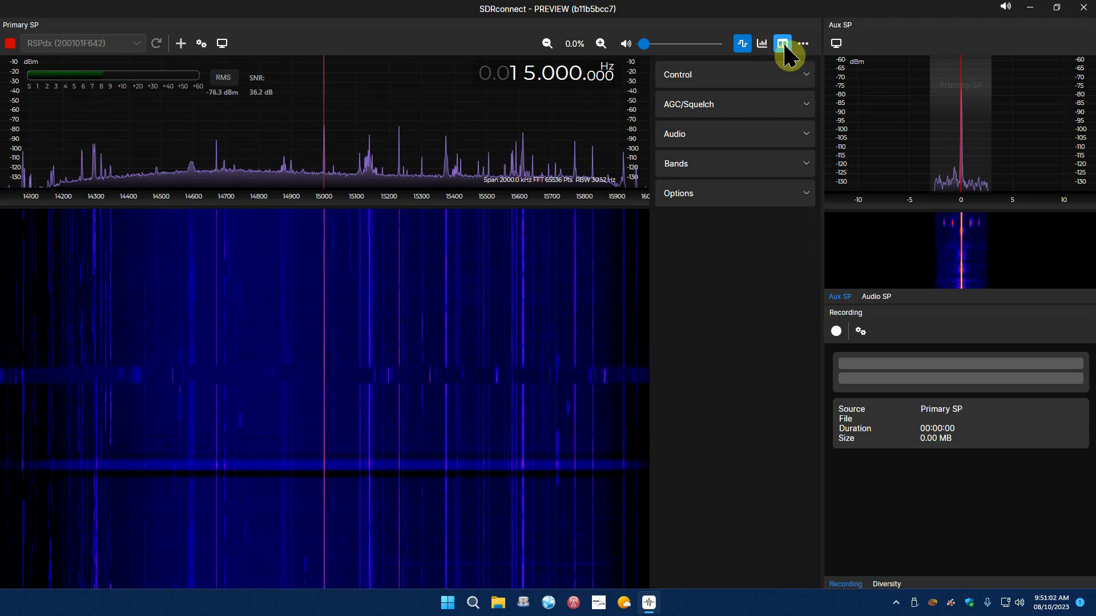
click(783, 44)
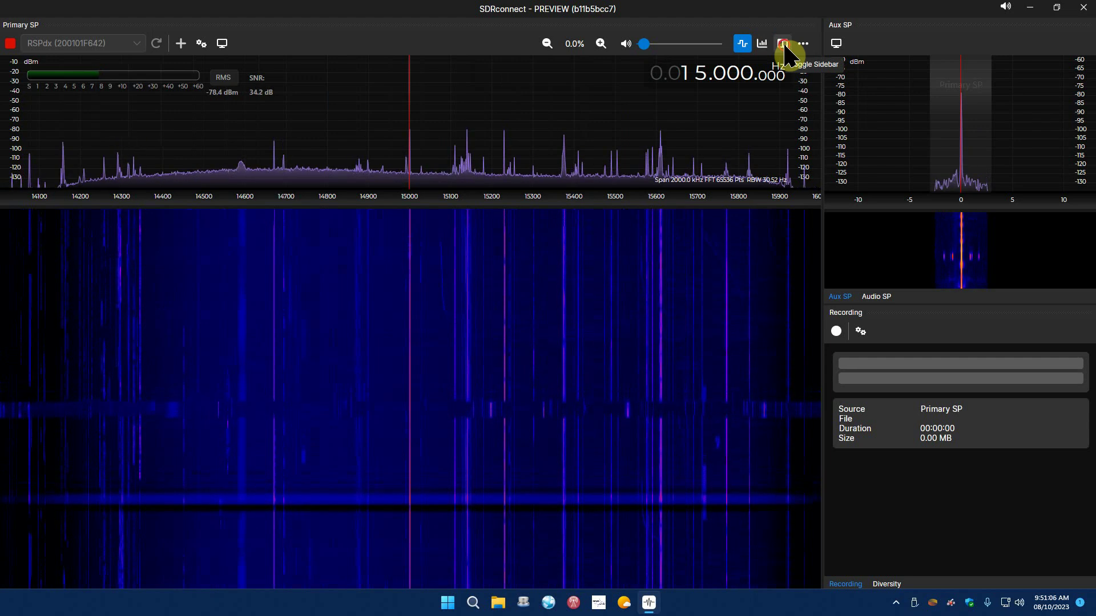
click(783, 45)
click(784, 44)
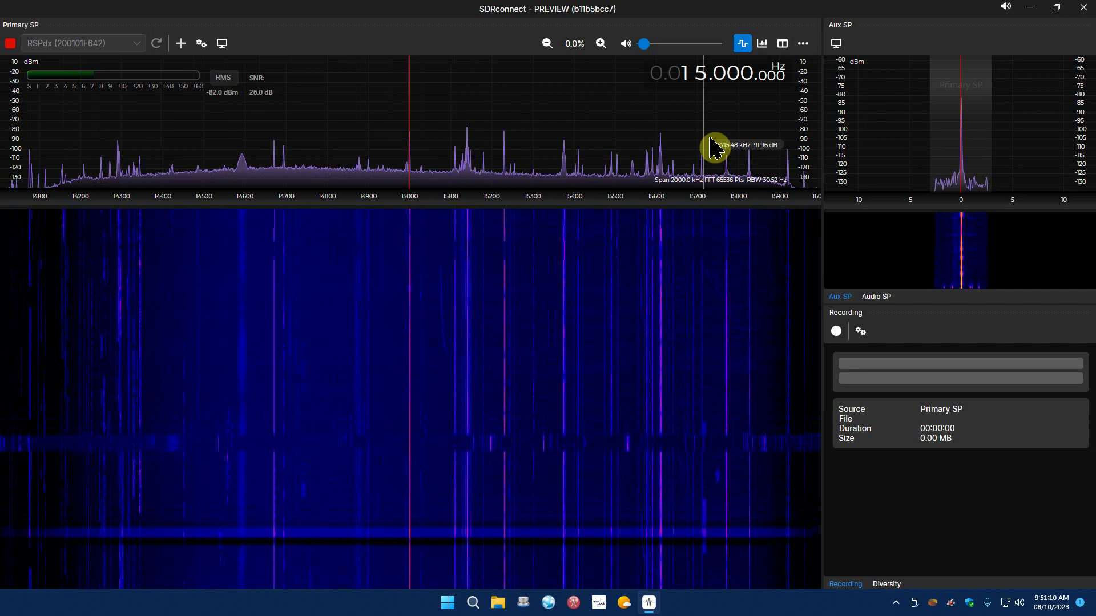
click(763, 45)
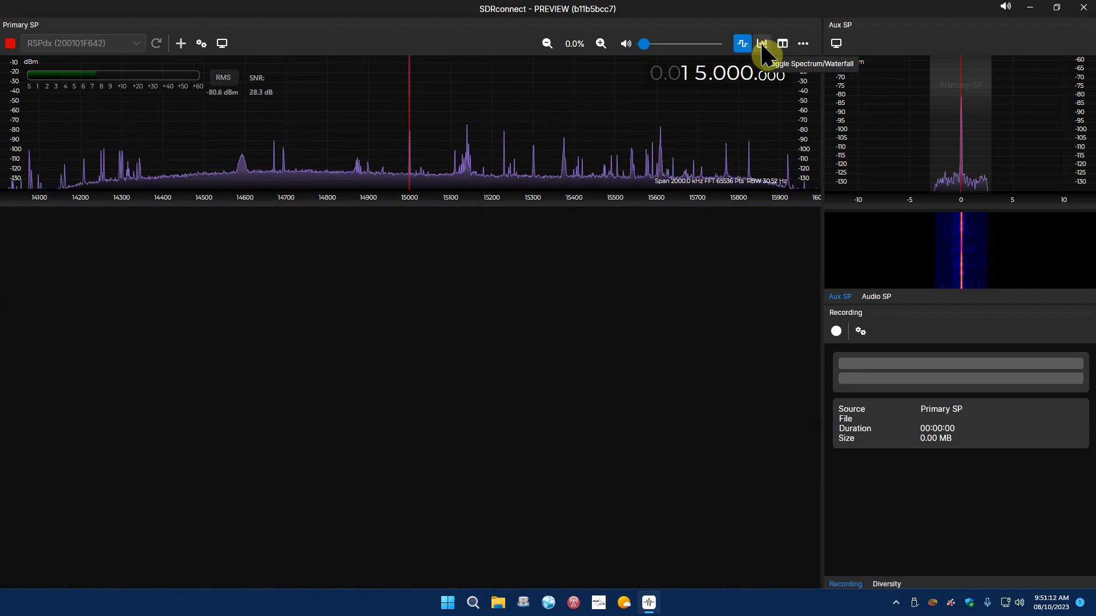
click(763, 45)
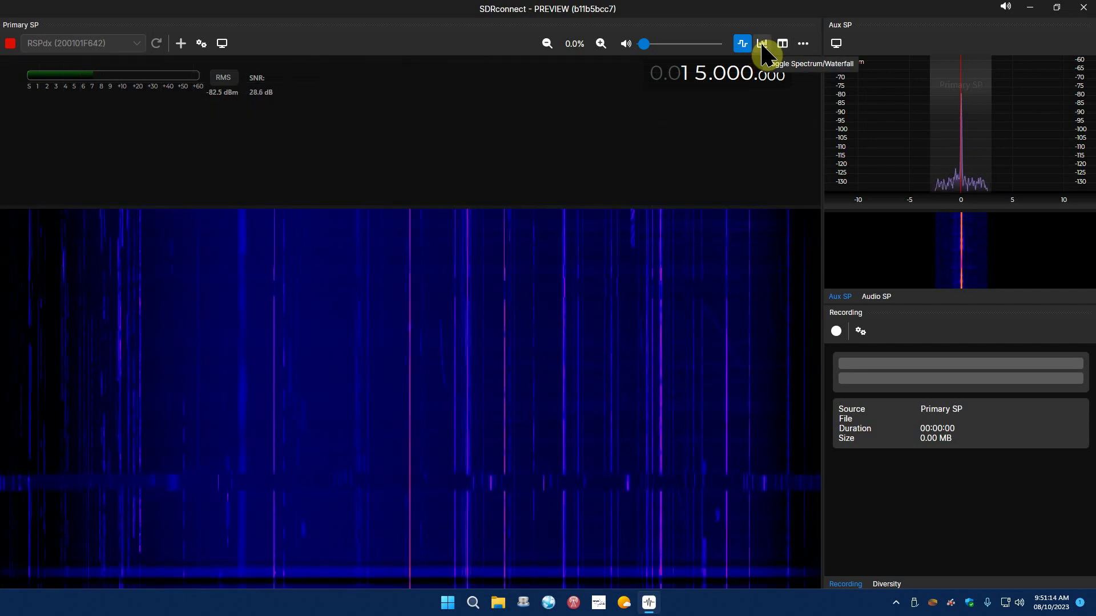
click(762, 44)
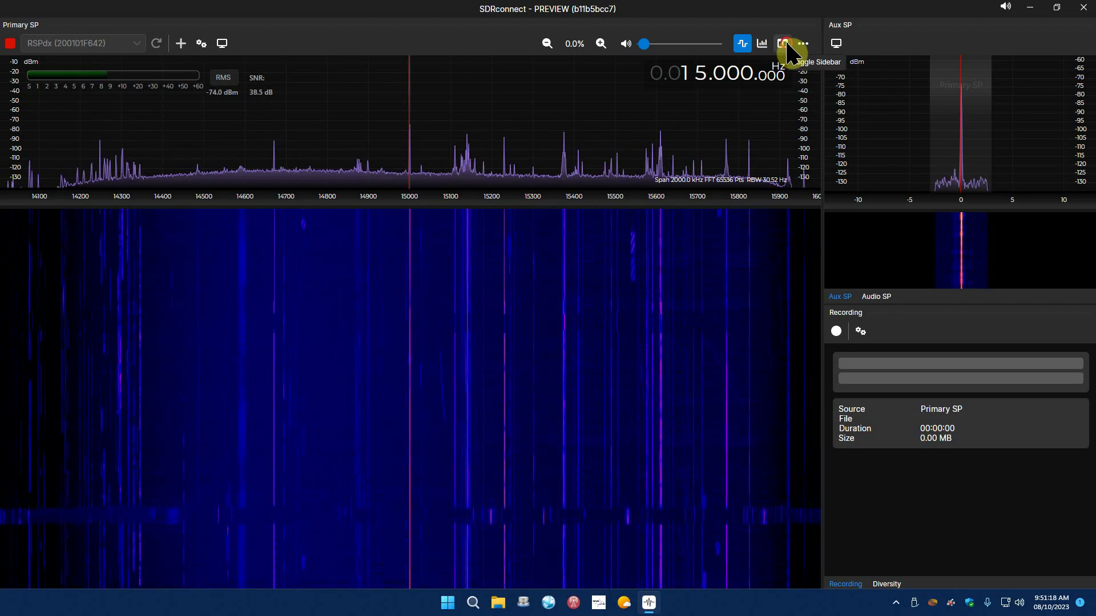
click(786, 46)
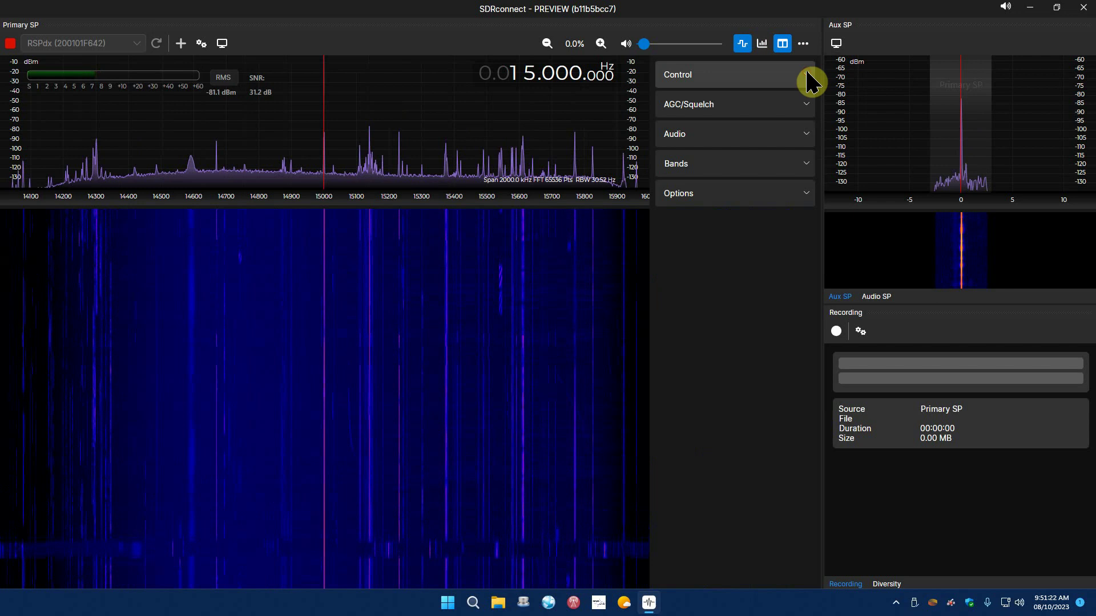
Look over the Control section and hide, then restore, the sidebar
click(807, 74)
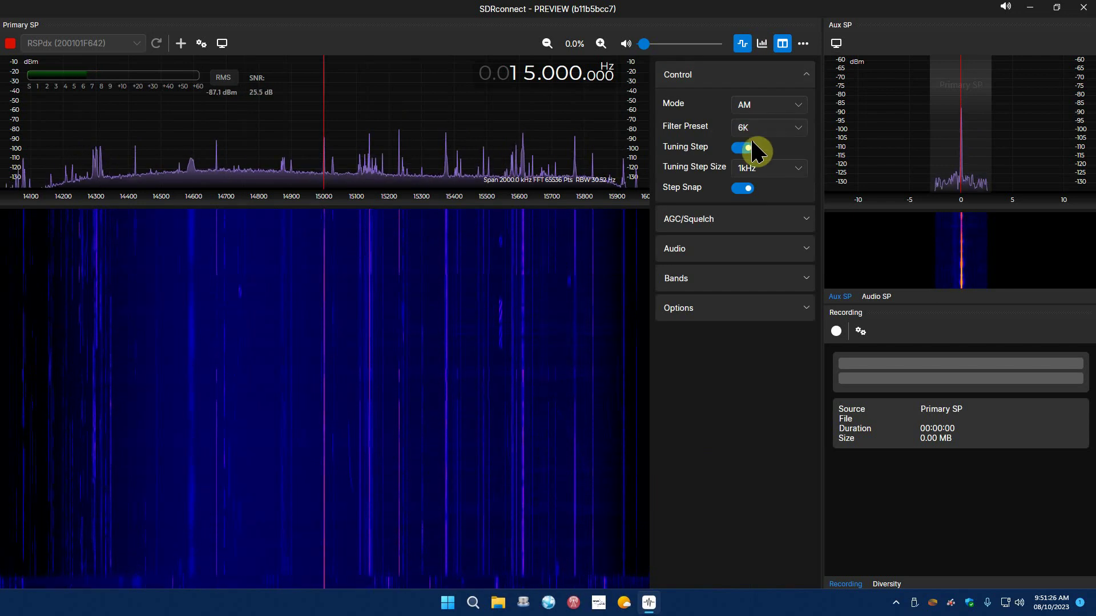
click(788, 44)
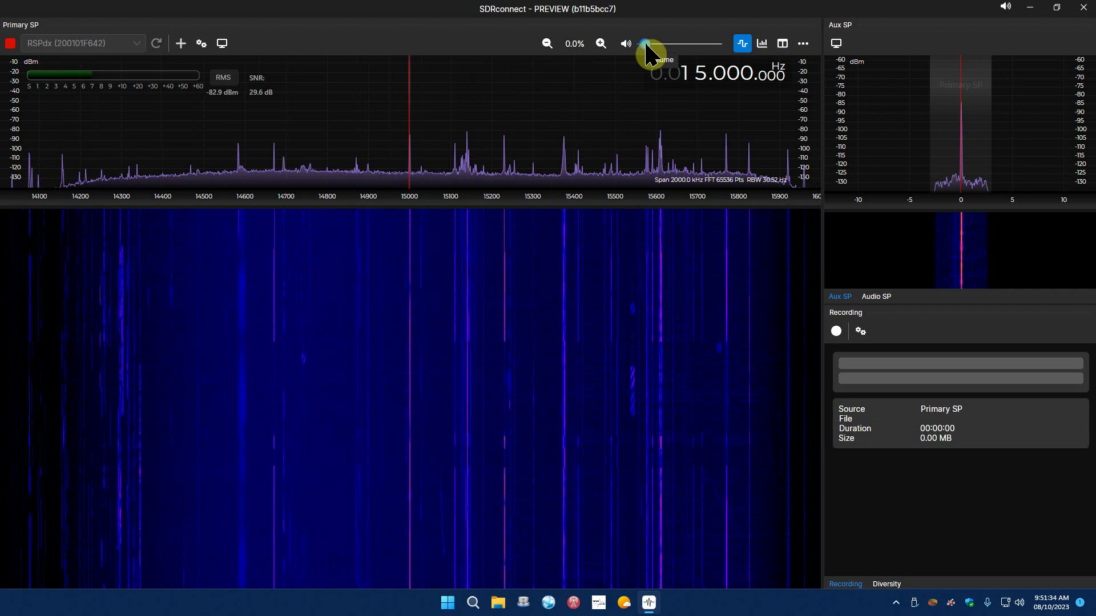
click(781, 45)
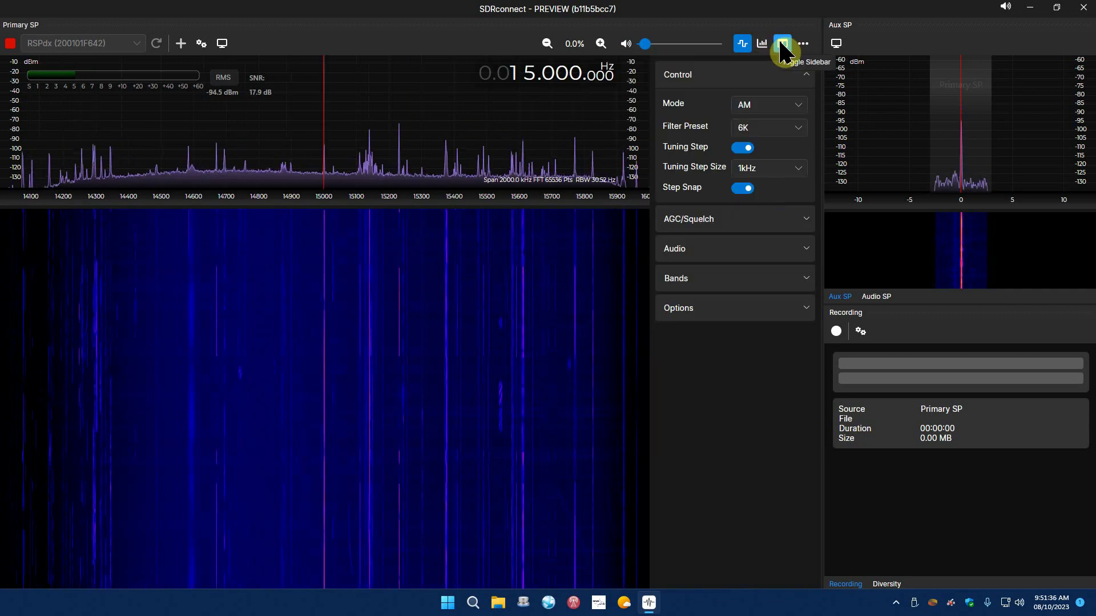
click(806, 76)
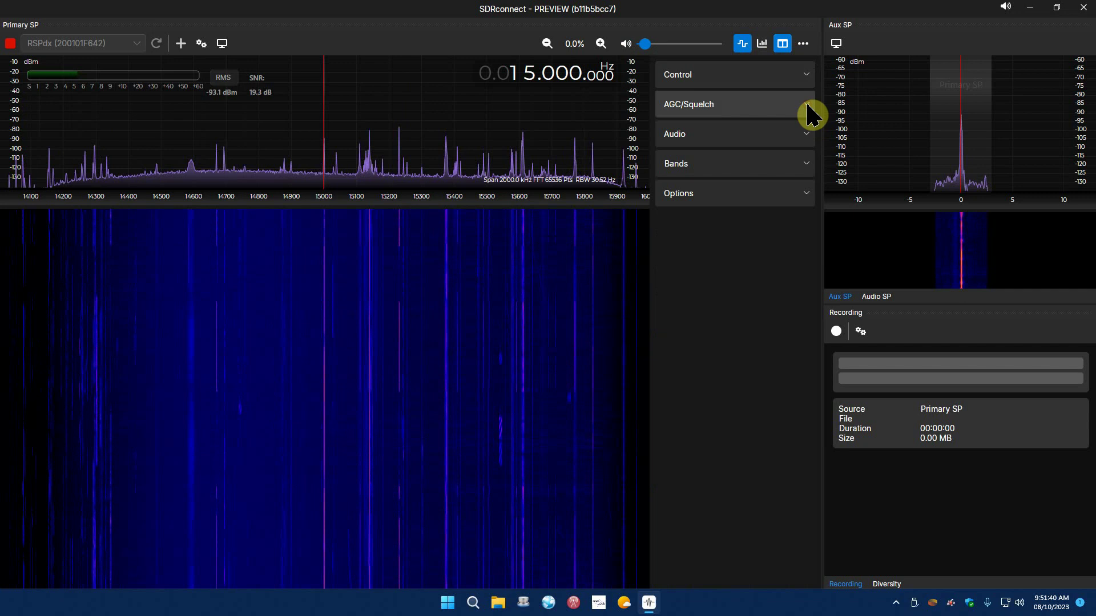
Glance at the AGC/Squelch and Audio settings, then expand the Broadcast Bands presets
click(807, 106)
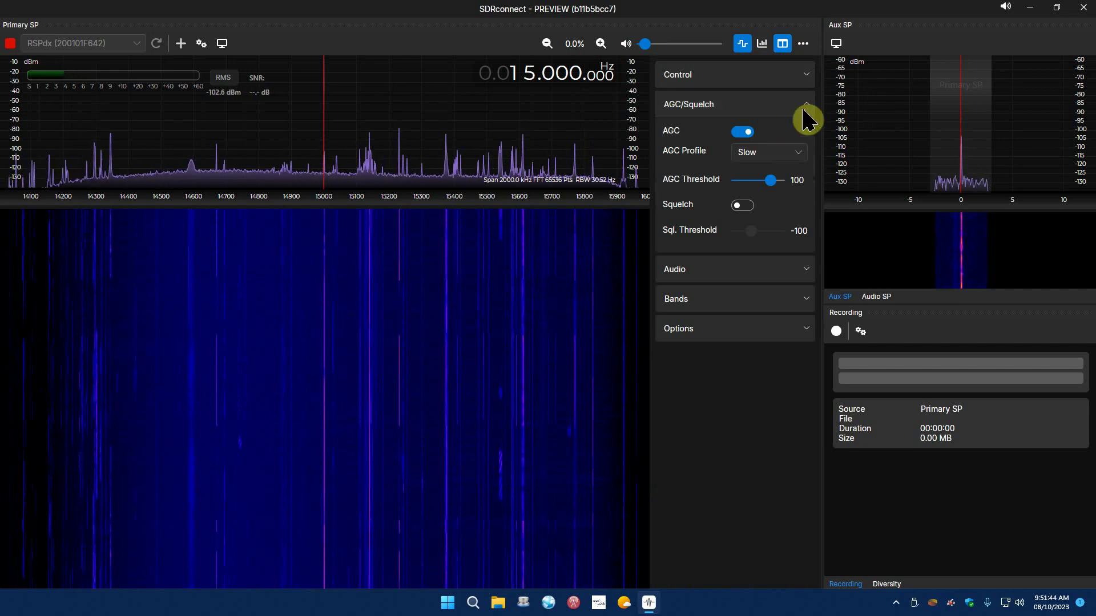
click(807, 108)
click(807, 144)
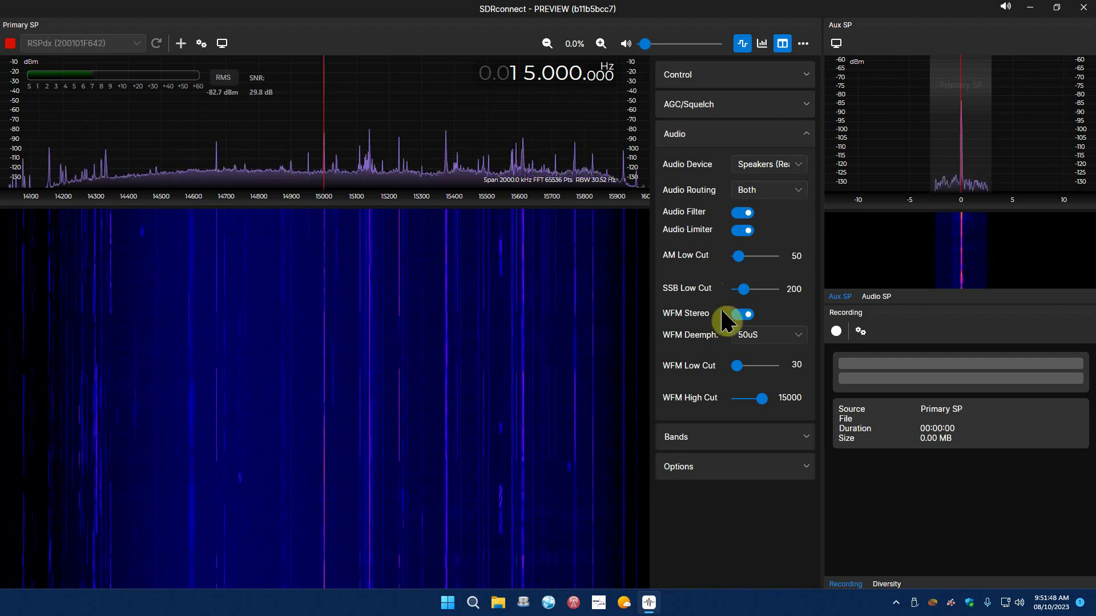
click(807, 135)
click(807, 165)
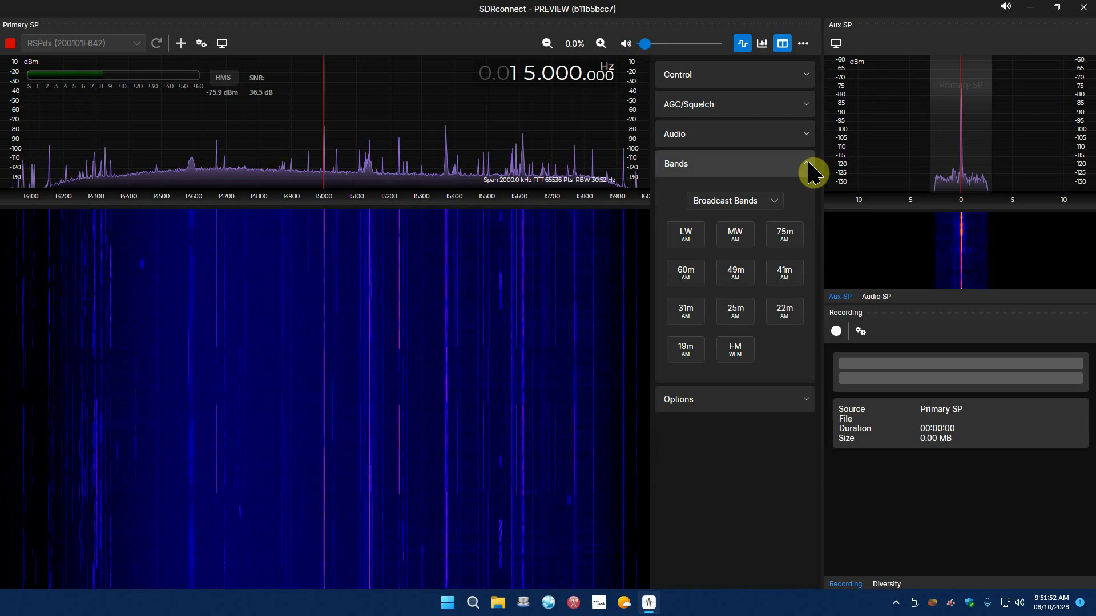
Switch the band presets to Other Bands, then back to Broadcast Bands
click(776, 202)
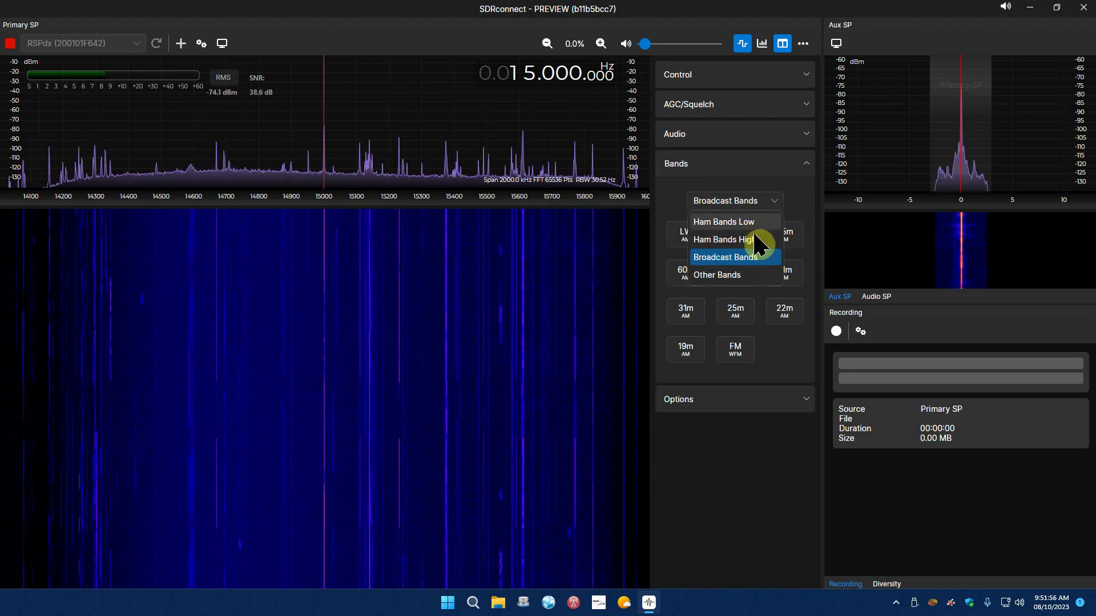
click(735, 276)
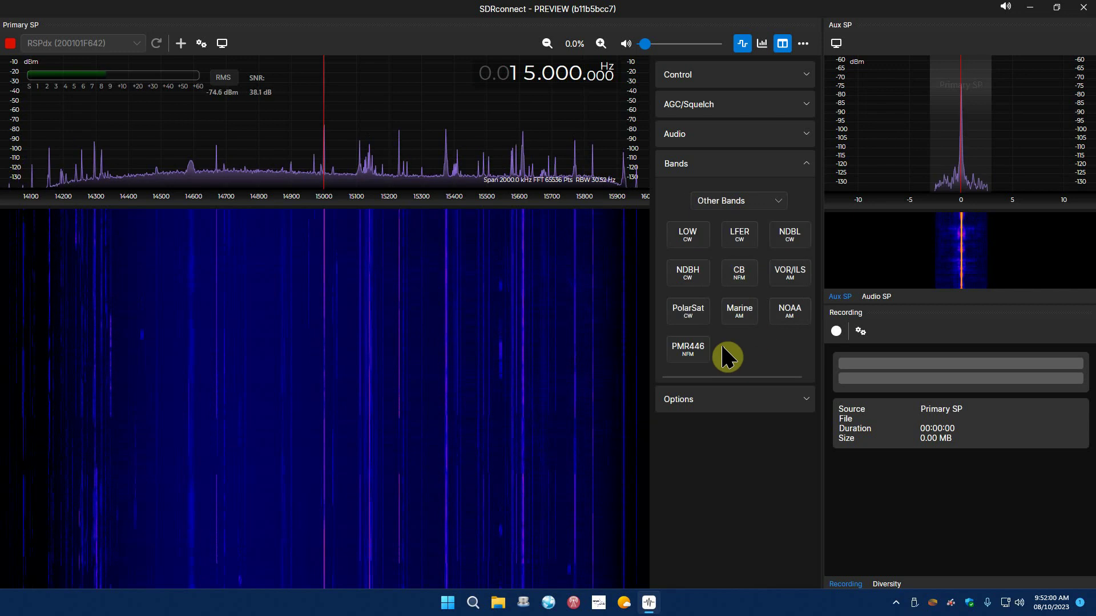
click(779, 202)
click(760, 258)
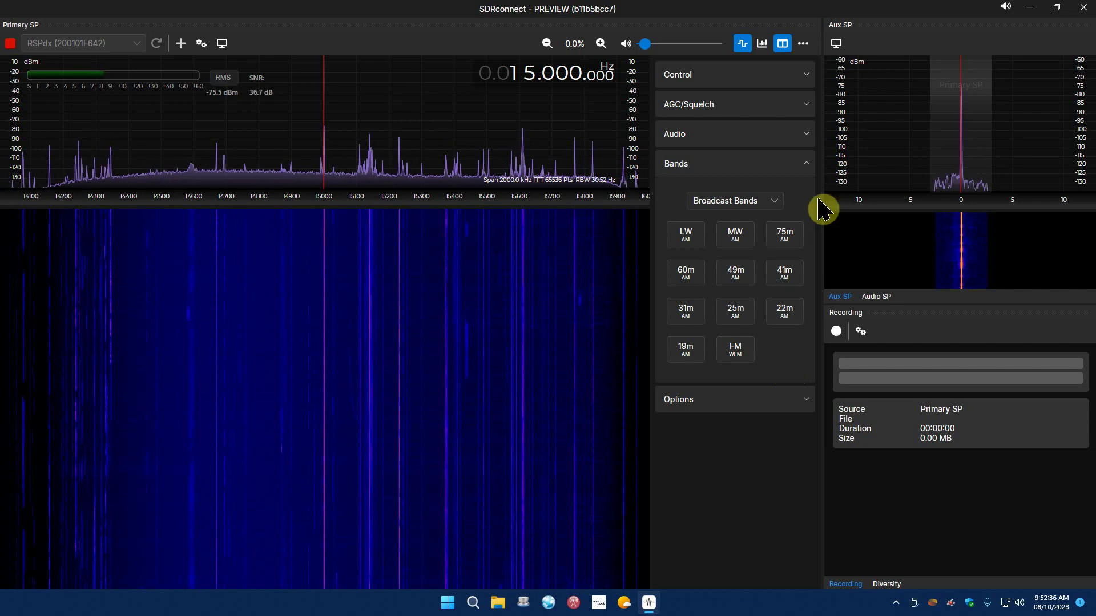
Collapse the Bands section, expand Options, and keep Power Display set to Both
click(807, 163)
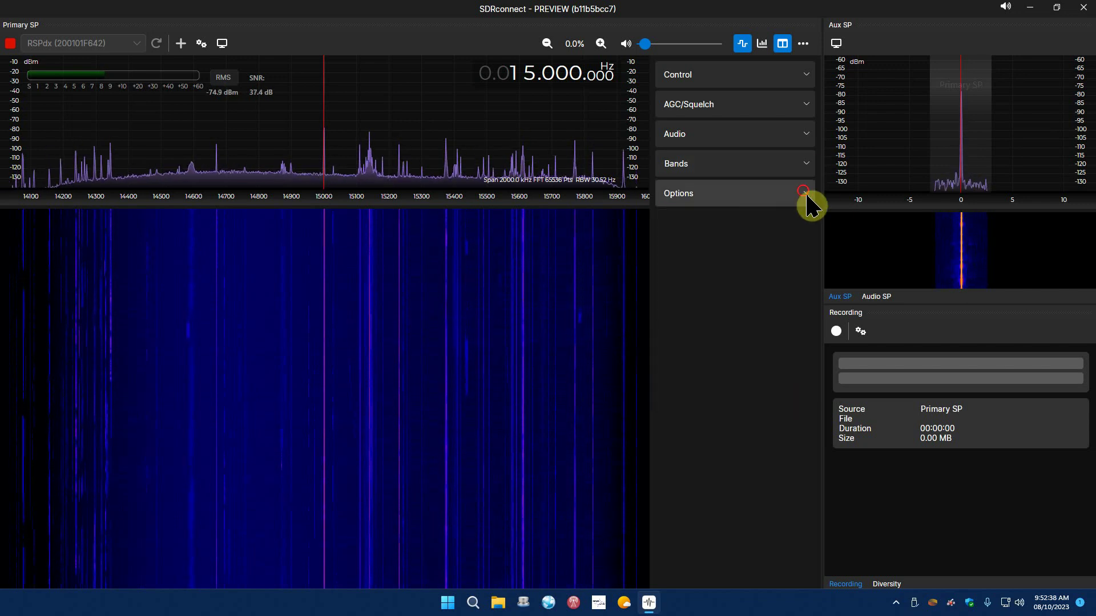
click(803, 194)
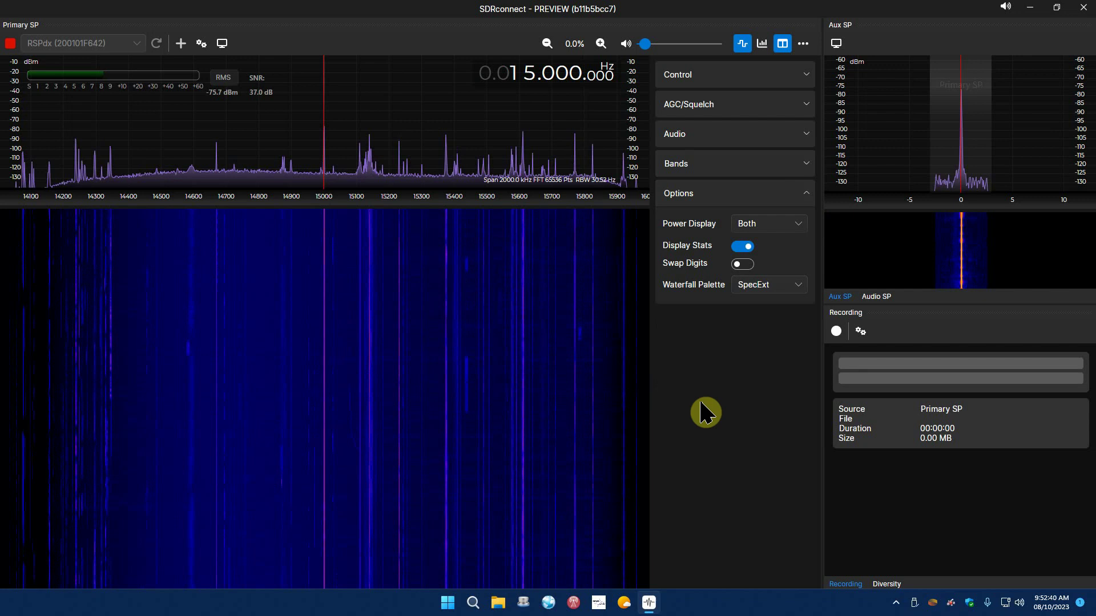
click(797, 224)
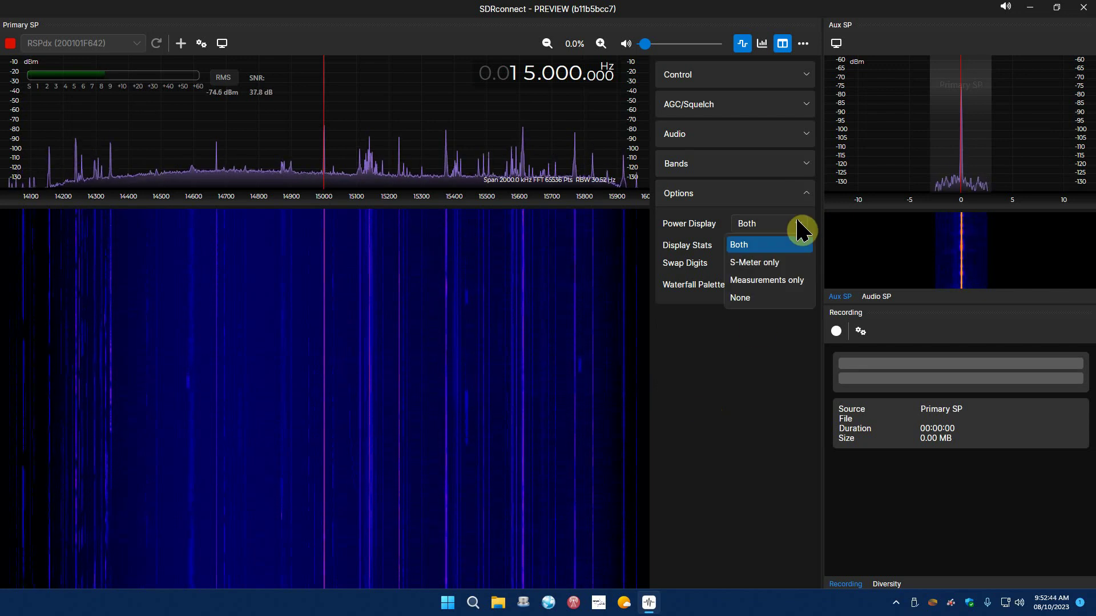
click(800, 229)
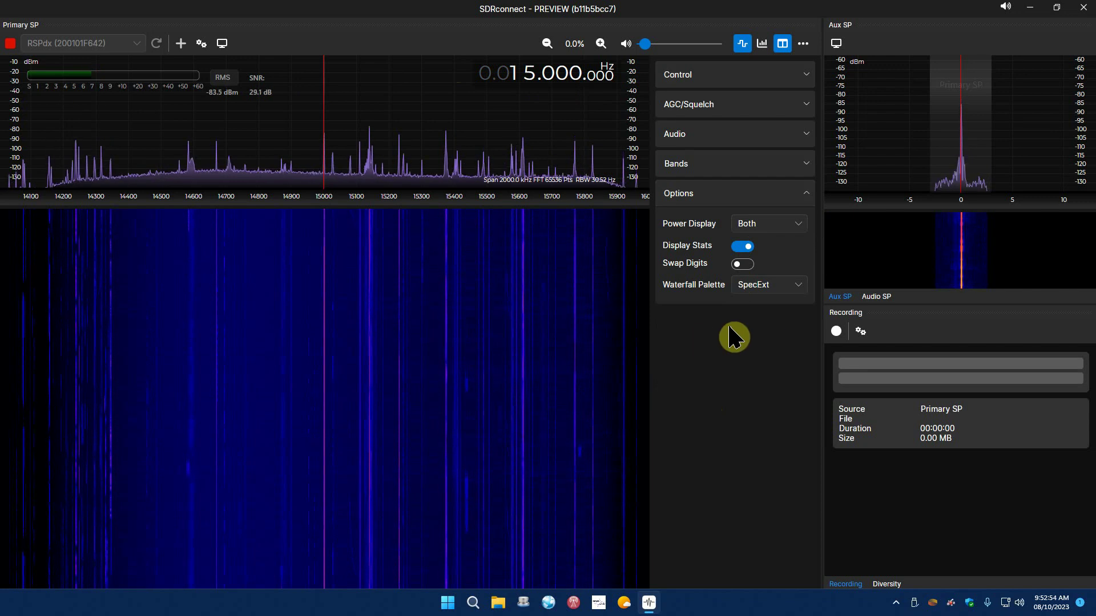
Try the Horne and Spectran waterfall palettes, settle on Winrad, and collapse Options
click(801, 287)
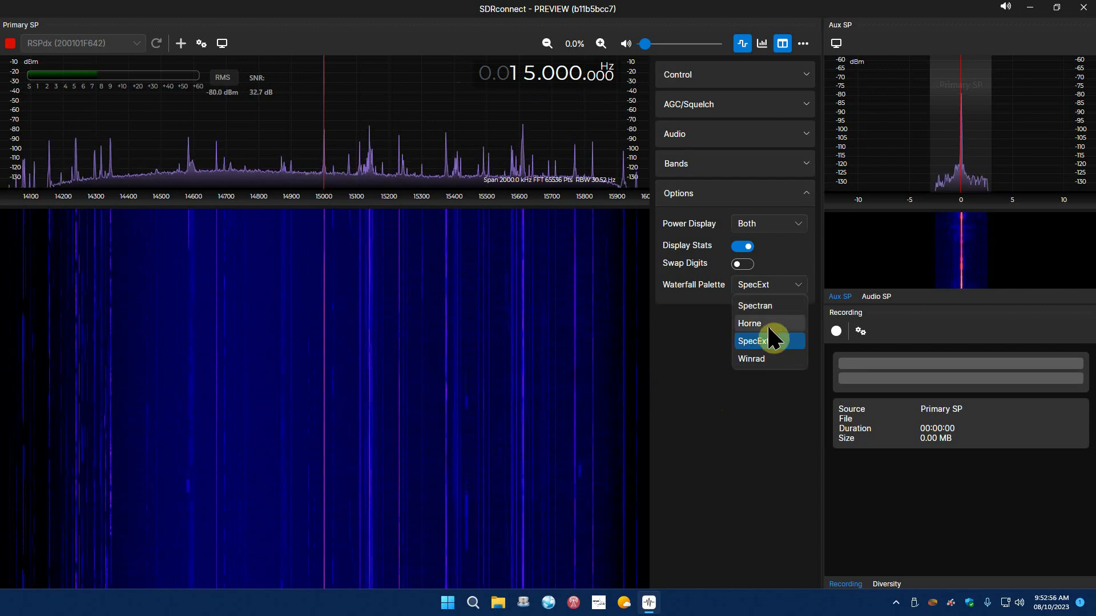
click(770, 339)
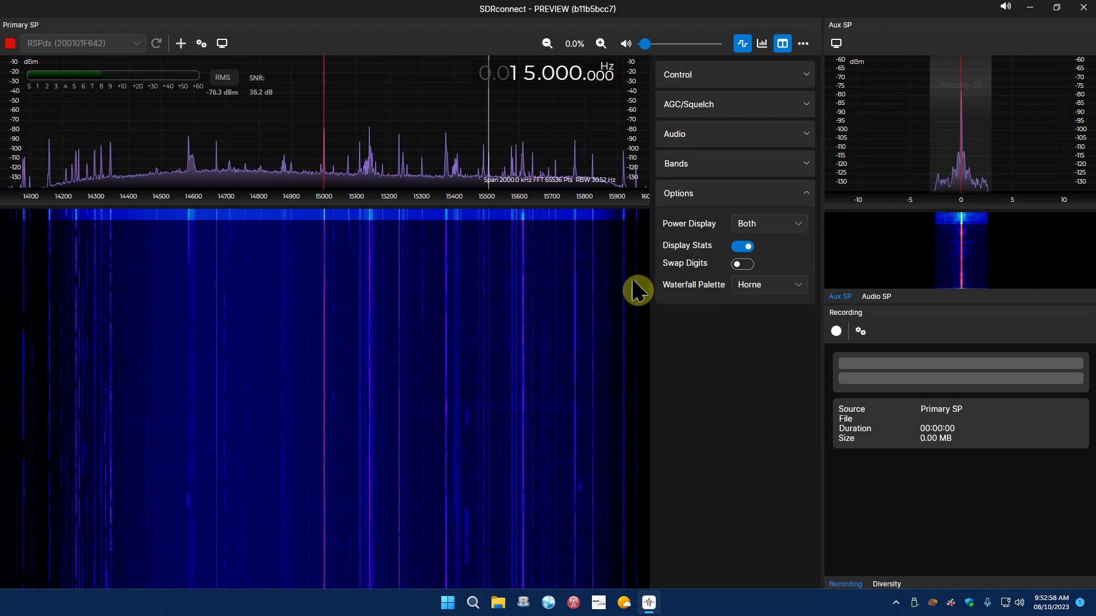
click(801, 291)
click(765, 305)
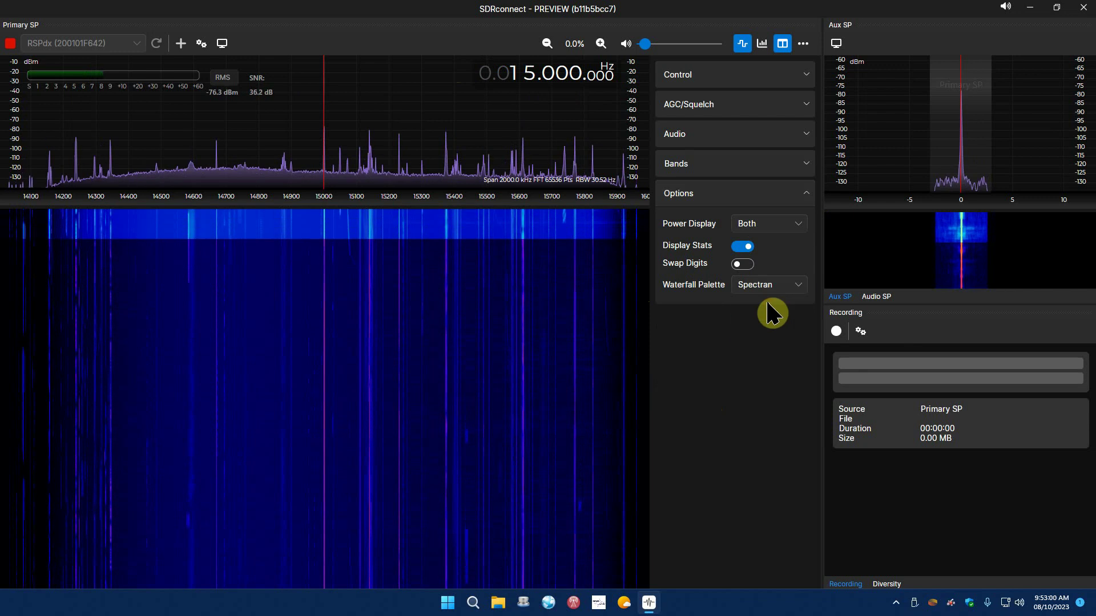
click(795, 285)
click(764, 360)
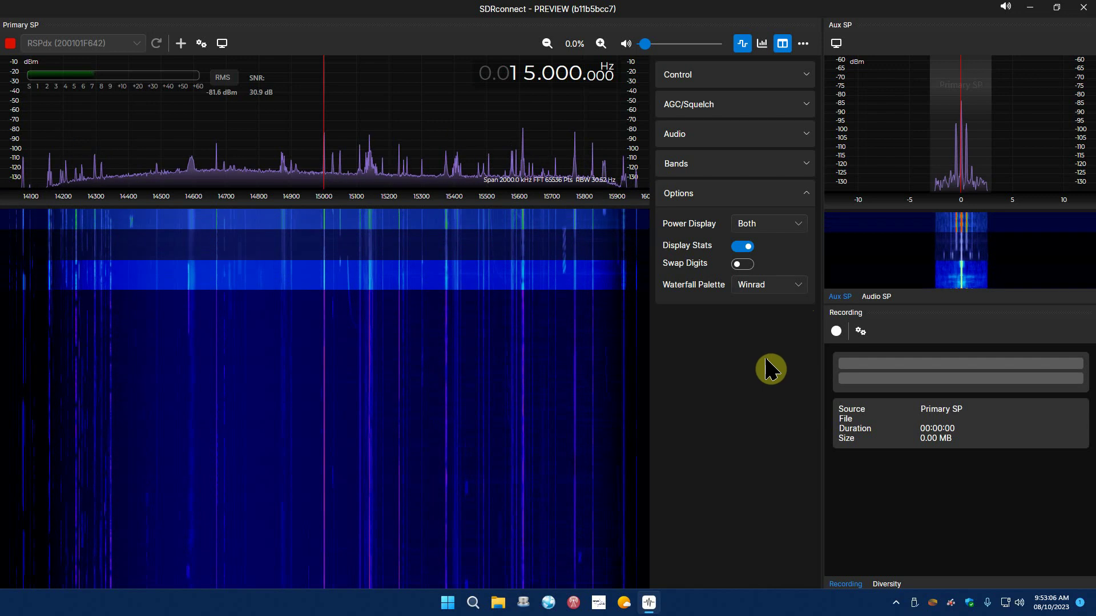
click(807, 196)
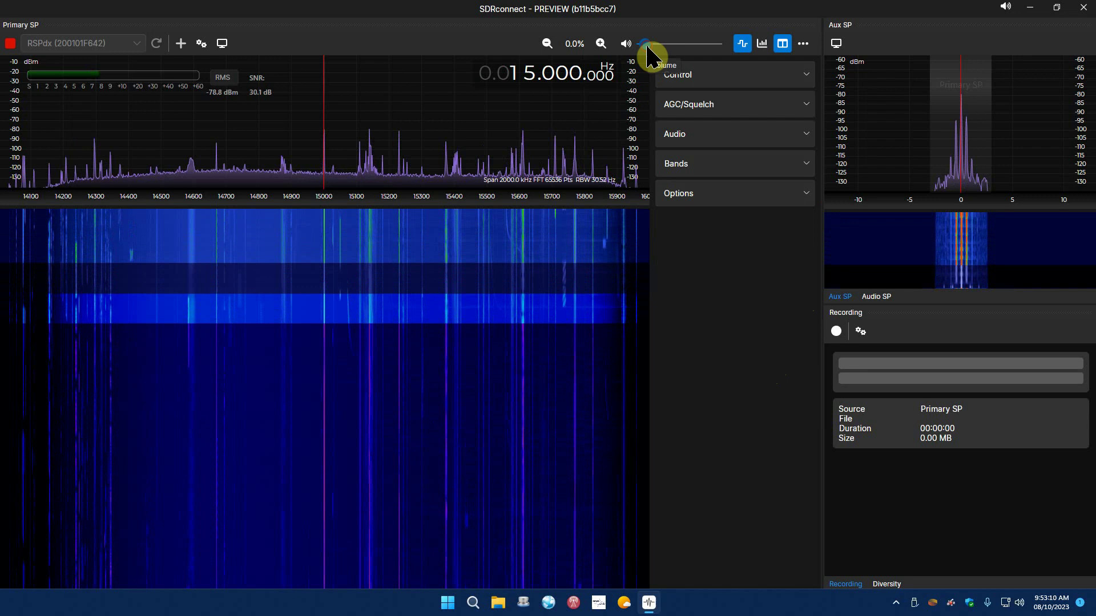
Mute the audio and review the Aux spectrum's FFT and waterfall settings before closing them
click(626, 43)
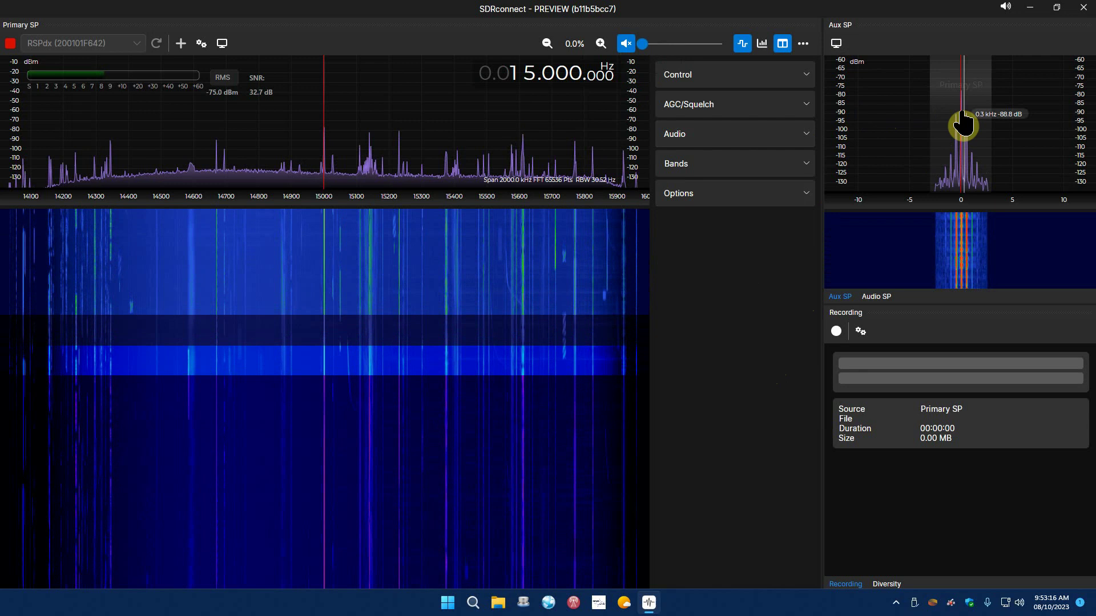
click(837, 43)
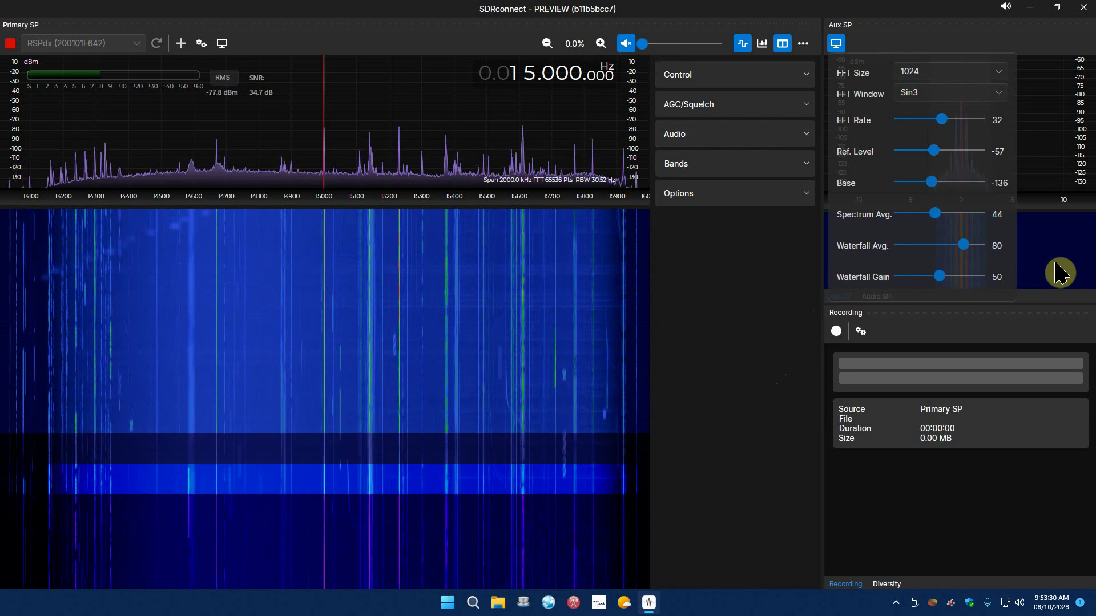
click(837, 43)
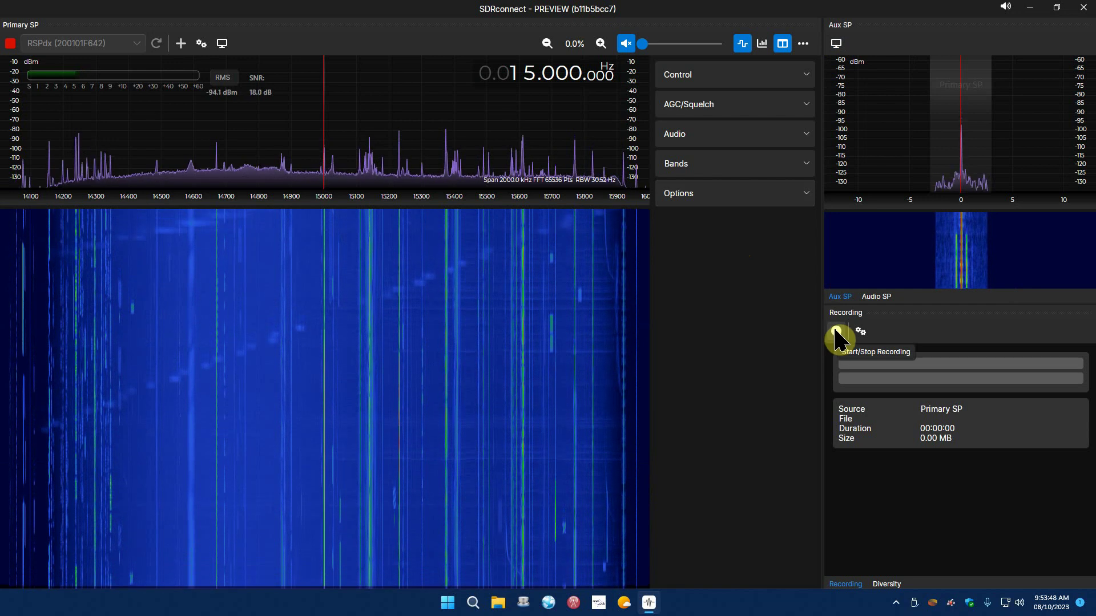
click(876, 297)
click(842, 297)
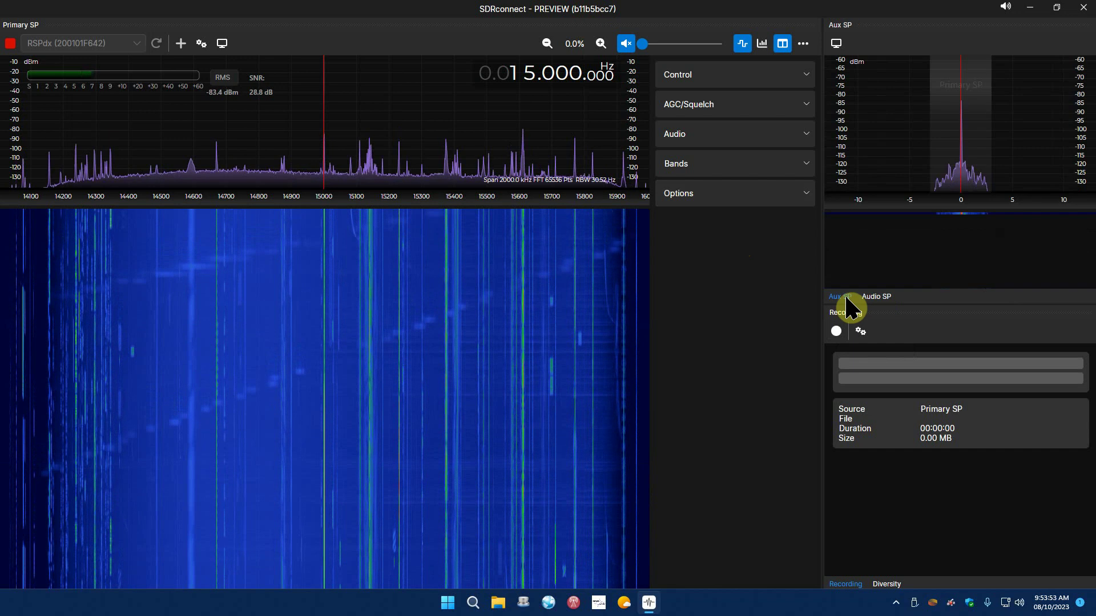
click(861, 333)
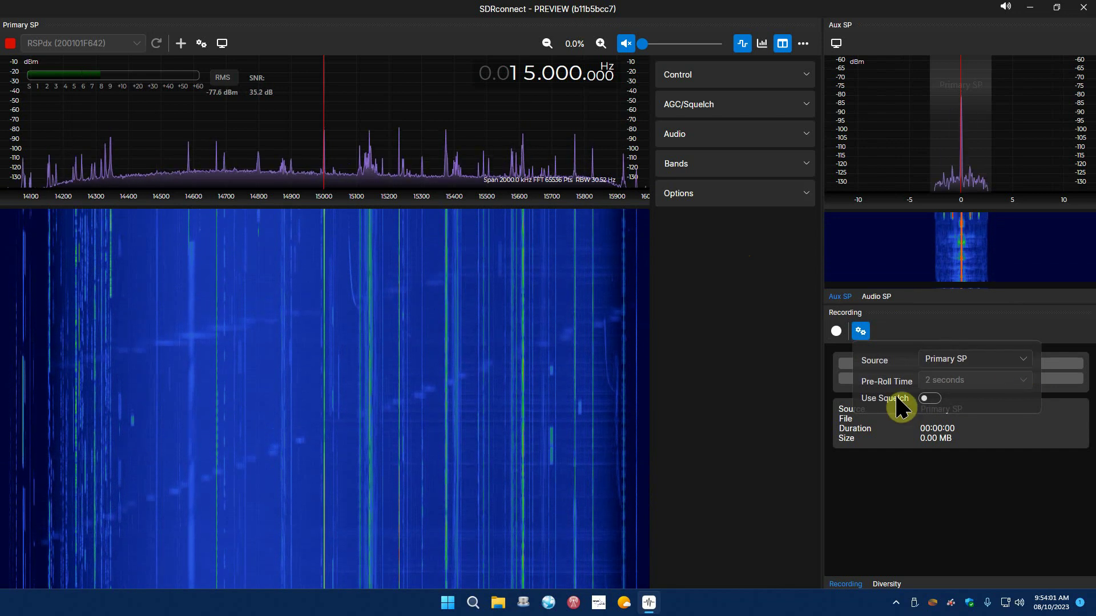
click(861, 332)
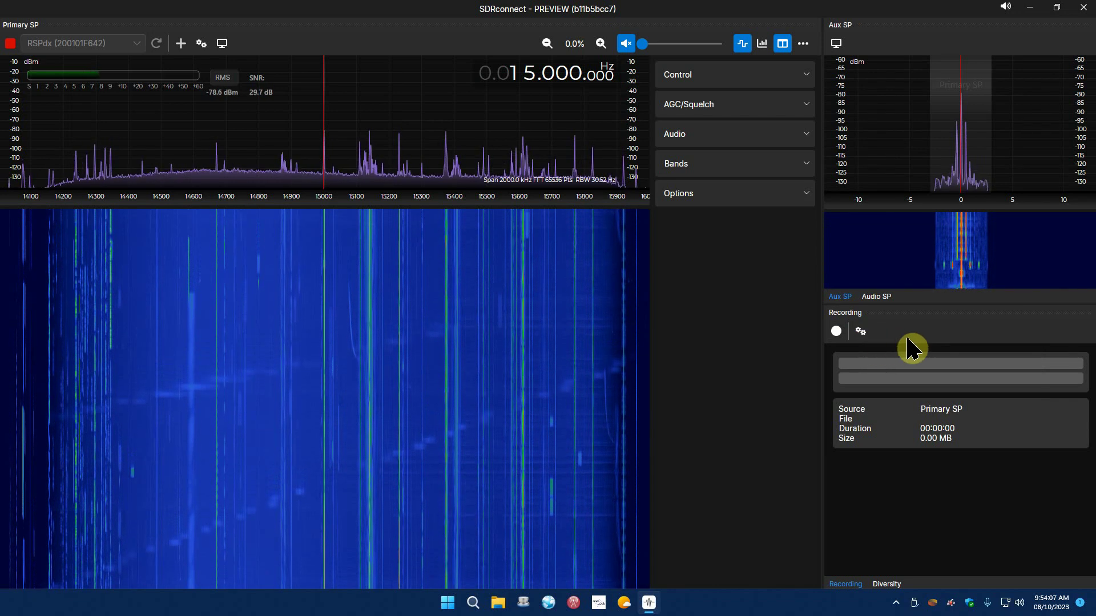
click(860, 333)
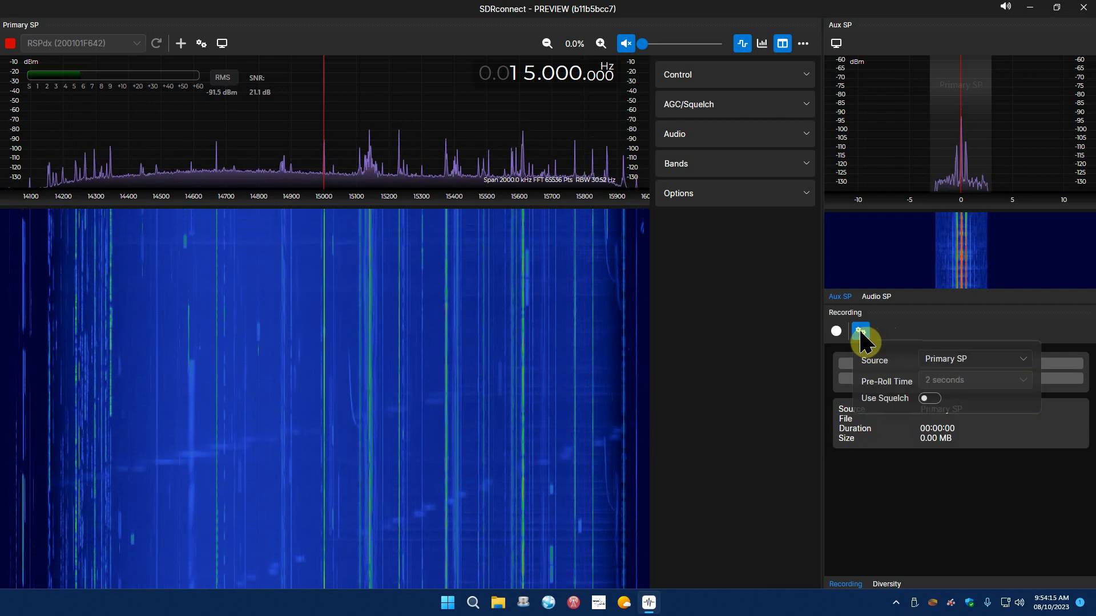
click(860, 332)
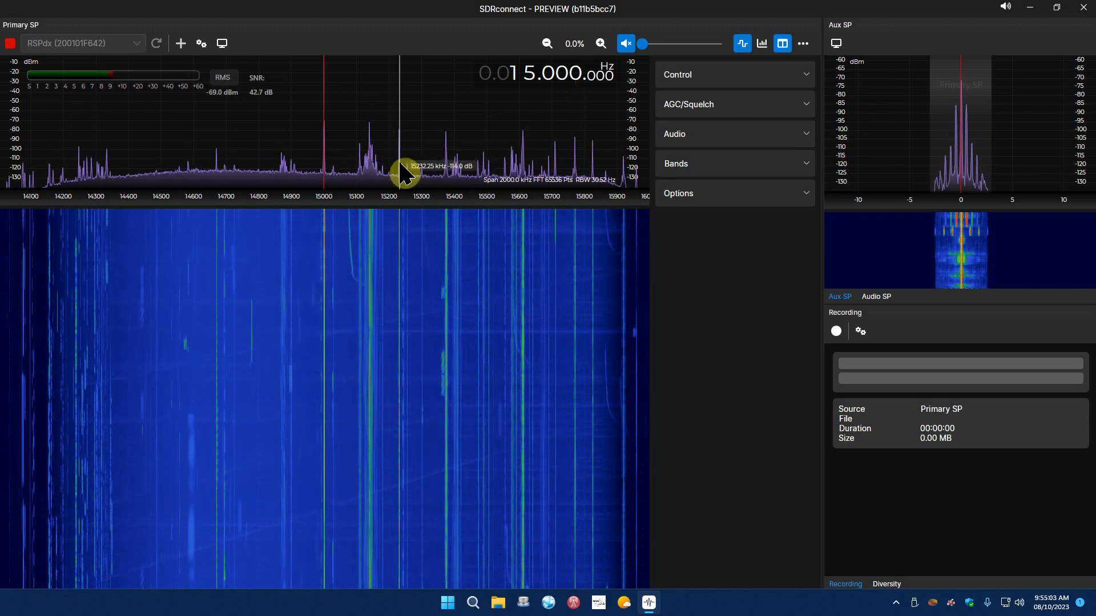
Unmute the audio and tune to the signals near 15.374 and 15.611 MHz
click(643, 44)
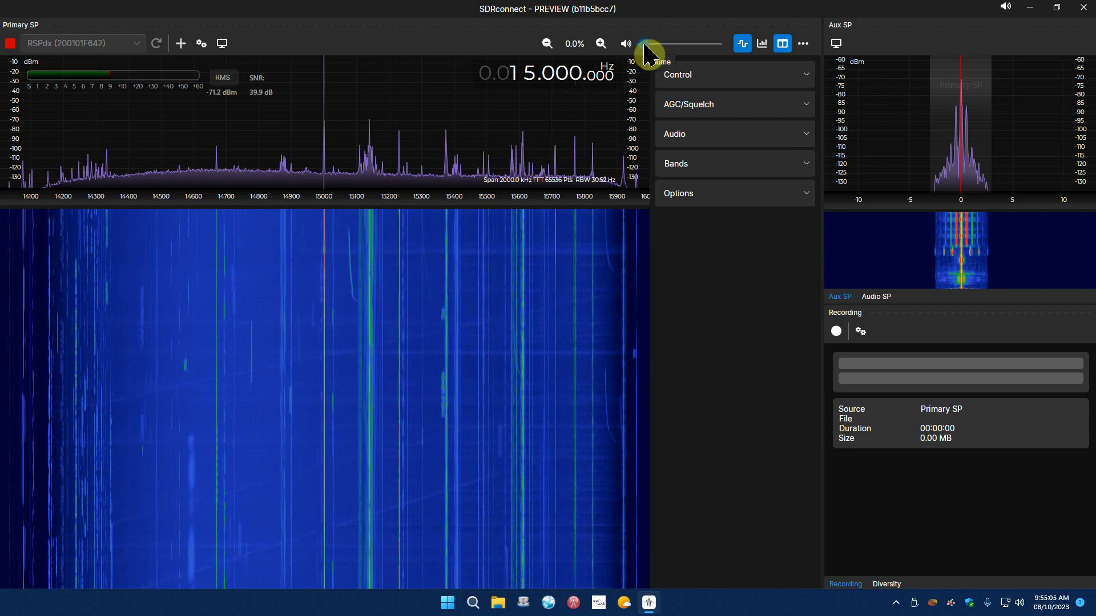
click(446, 167)
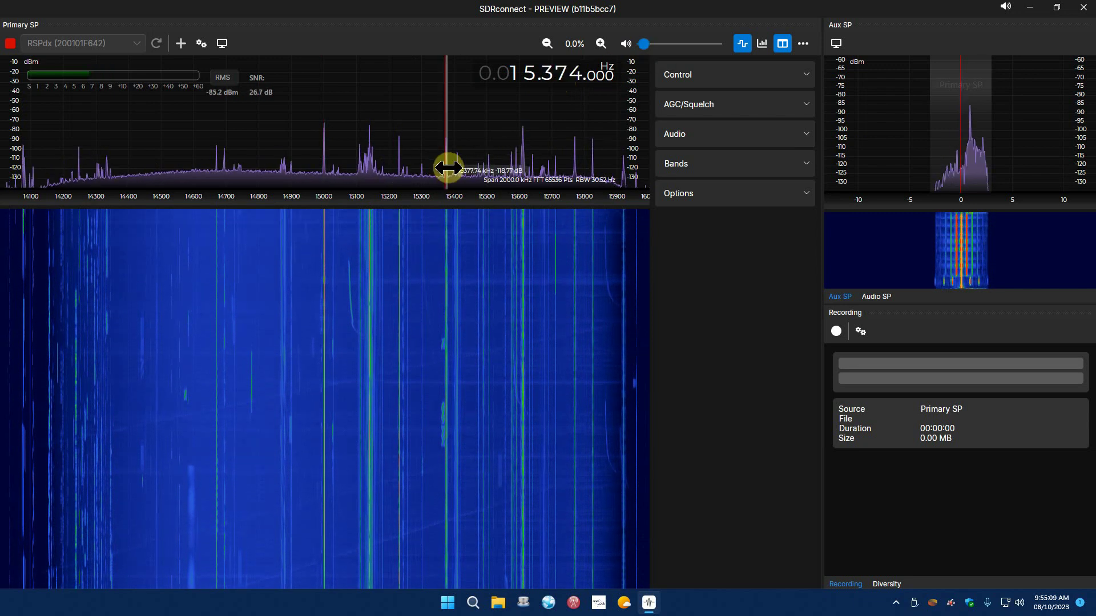
scroll(578, 75, up, 1)
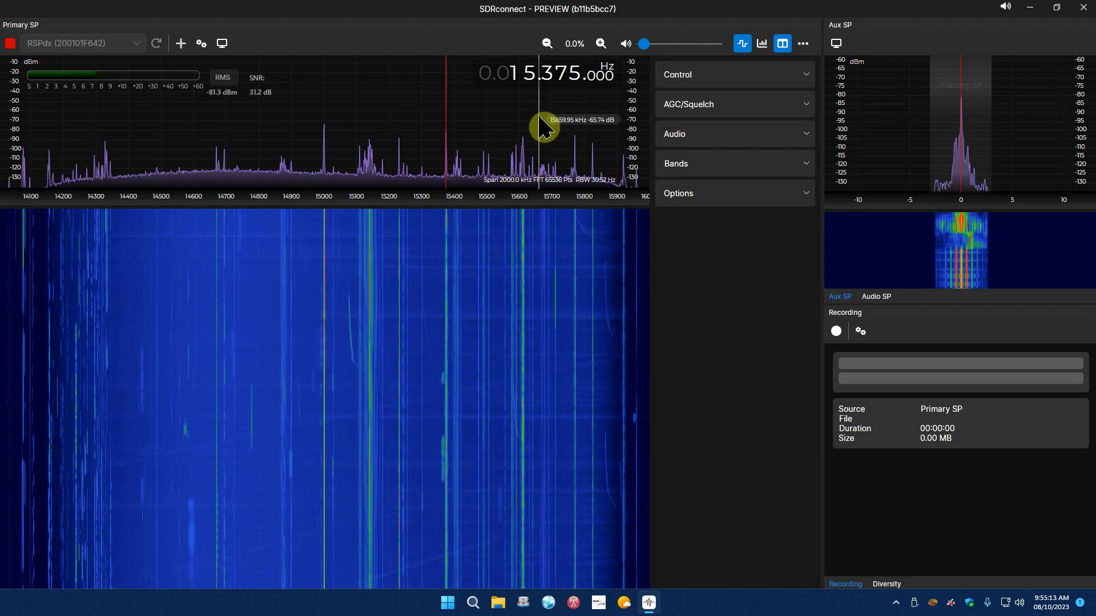
click(523, 170)
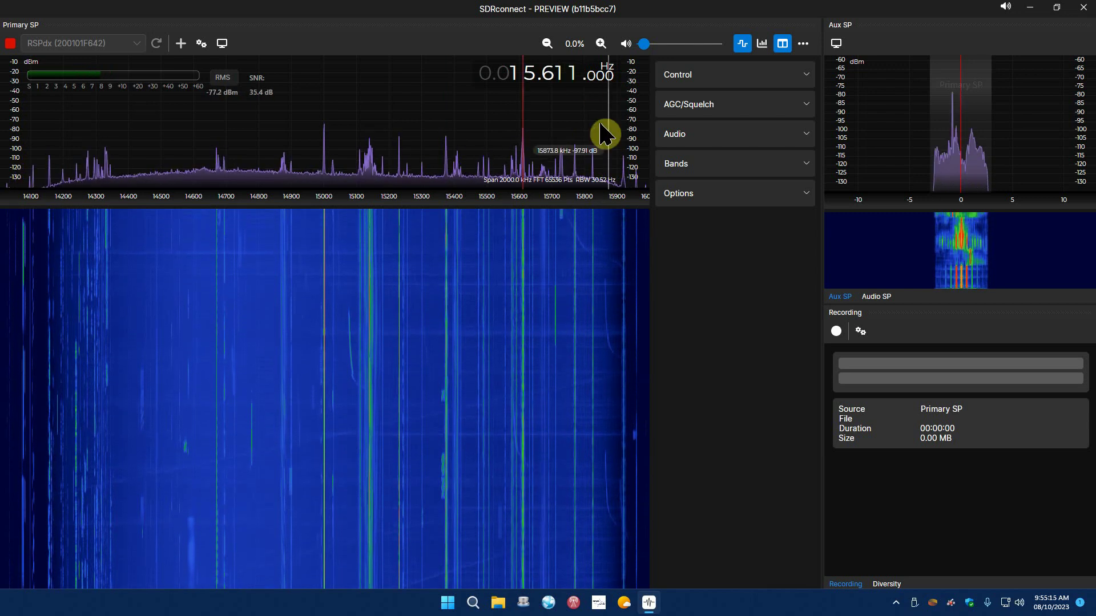
scroll(577, 83, down, 1)
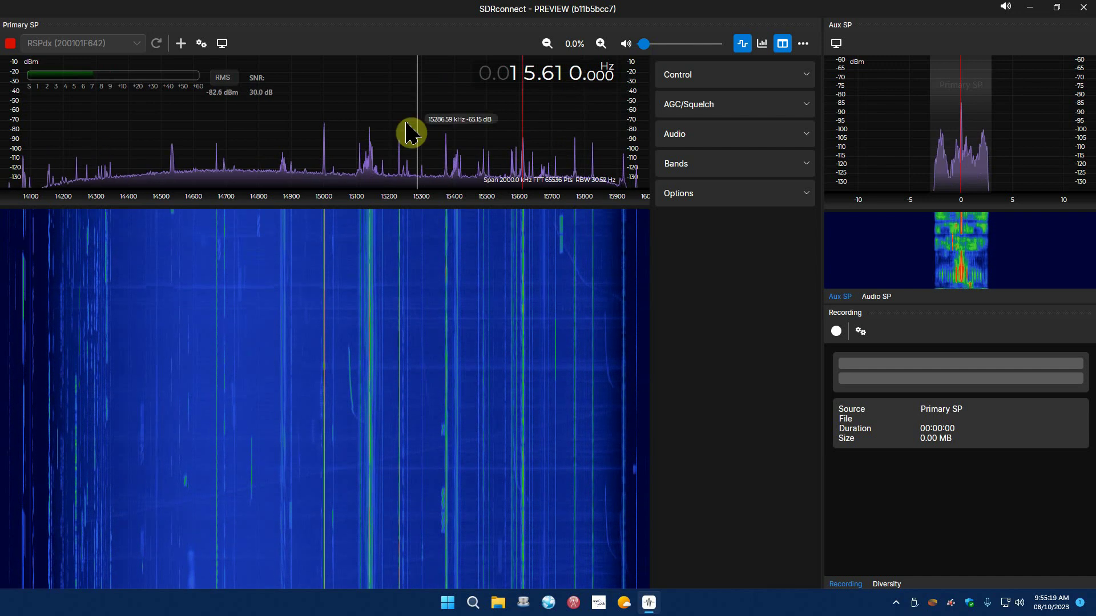
Tune to the signal near 15.141 MHz, fine-tune back to 15.000 MHz, and mute
click(369, 182)
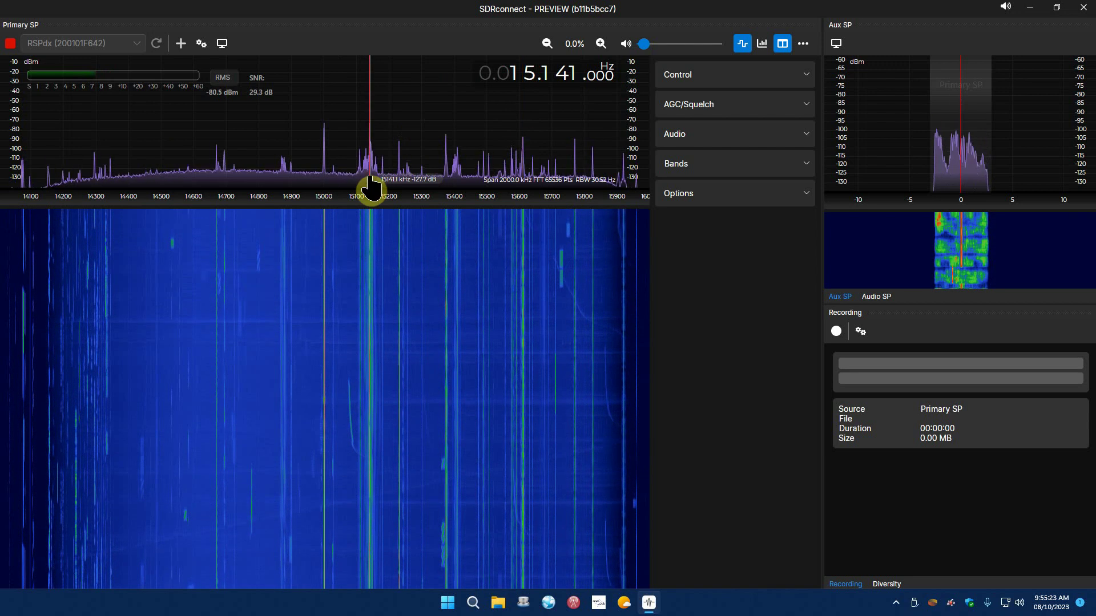
scroll(576, 86, down, 1)
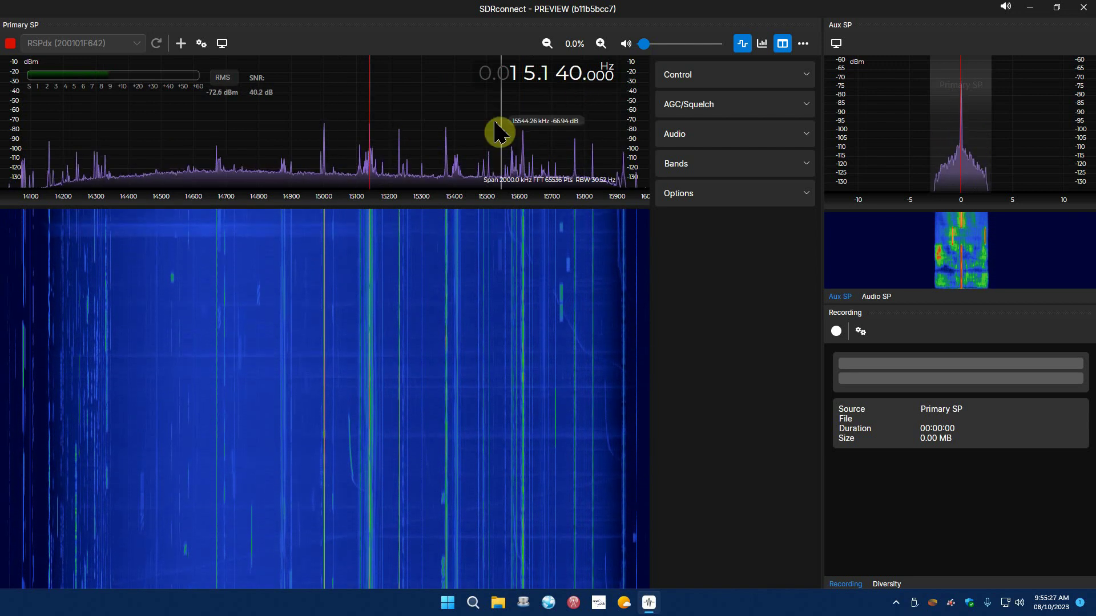
click(324, 176)
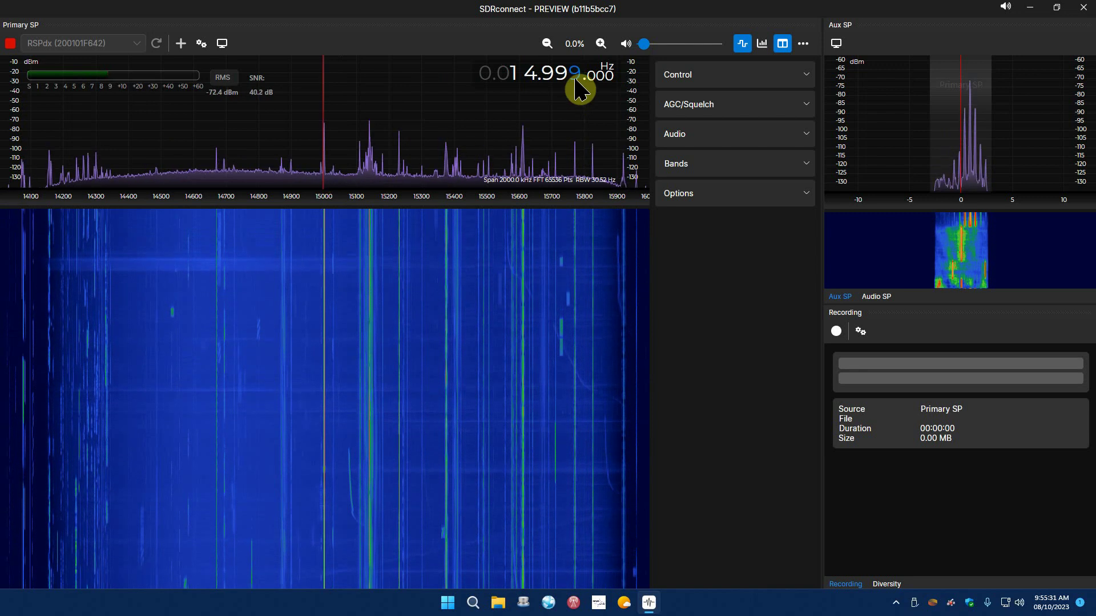
scroll(578, 89, up, 1)
click(625, 44)
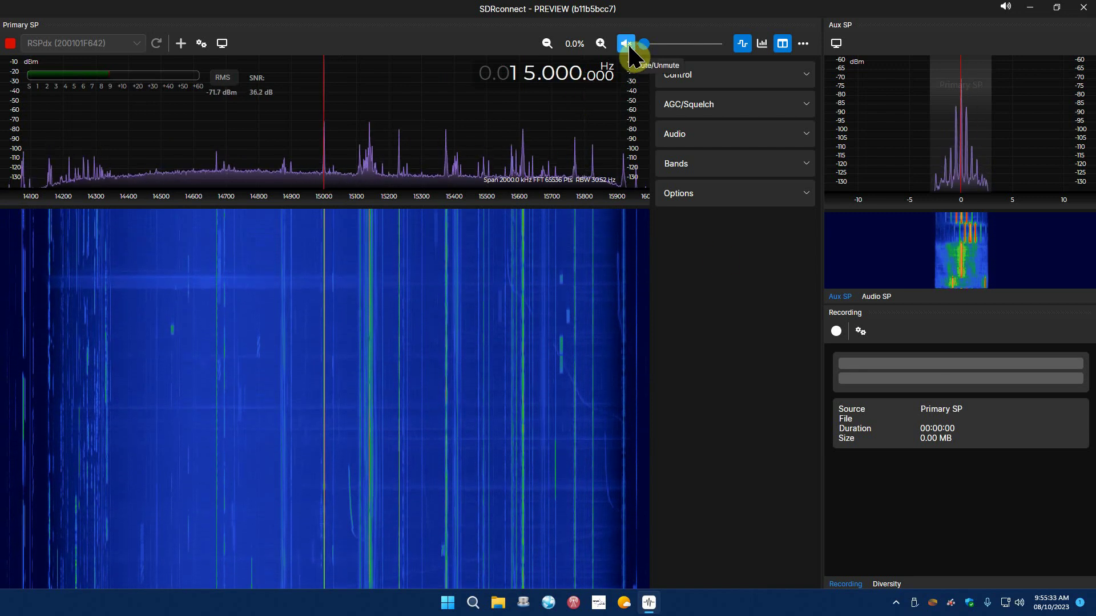